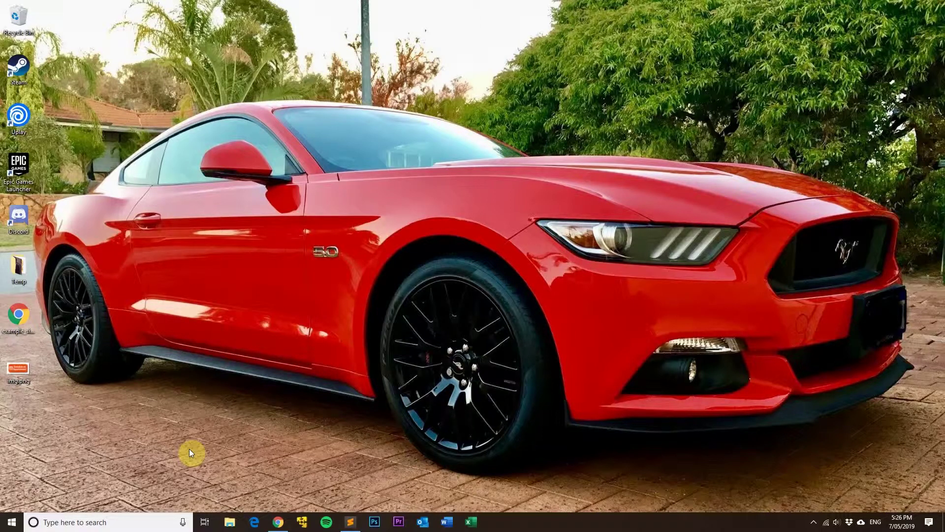
# Step: Bring the Chrome window with the Gimmio signature dashboard back to the front with Alt+Tab
pyautogui.hotkey('alt', 'Tab')
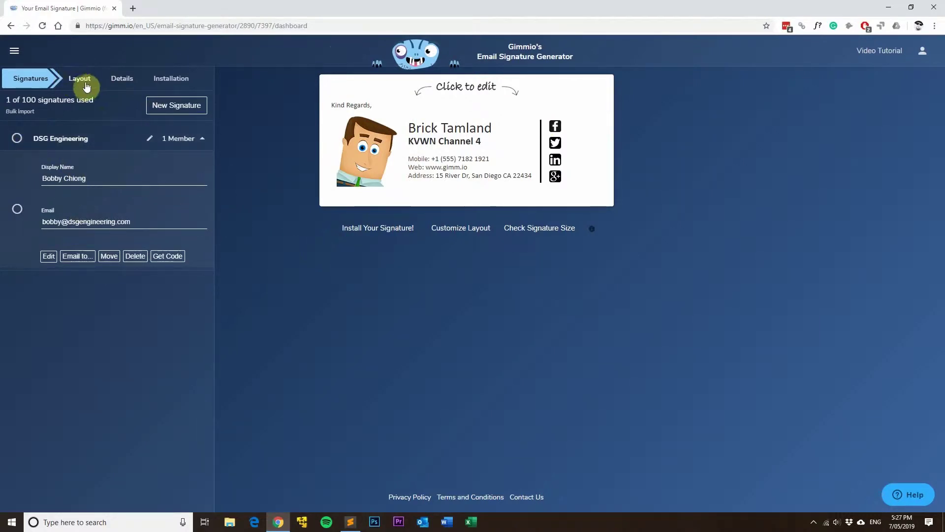
# Step: Add a new bottom layout row holding a custom image field labelled 'Button'
pyautogui.click(84, 82)
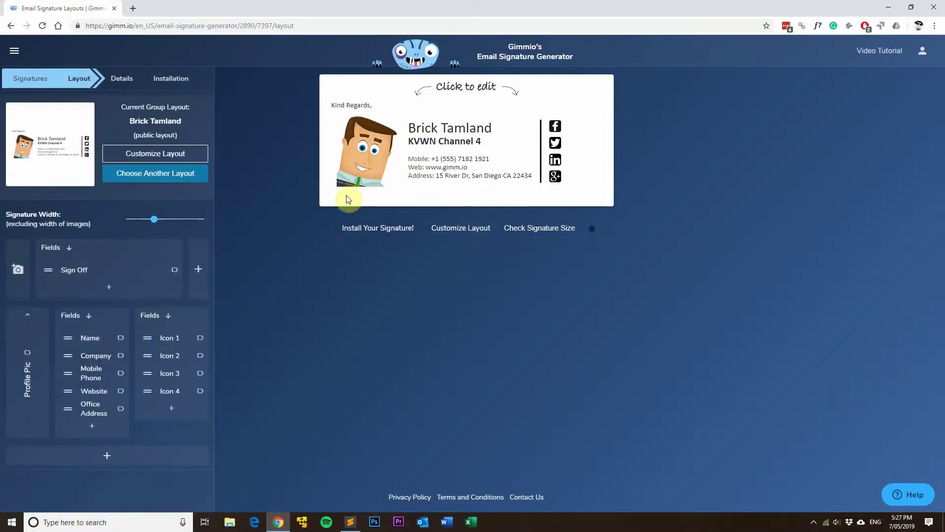
pyautogui.click(107, 457)
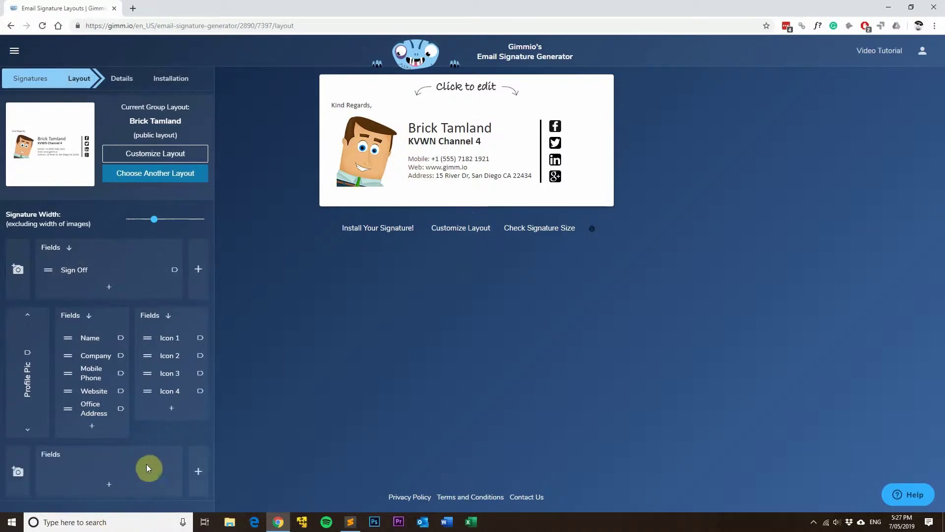
pyautogui.click(110, 484)
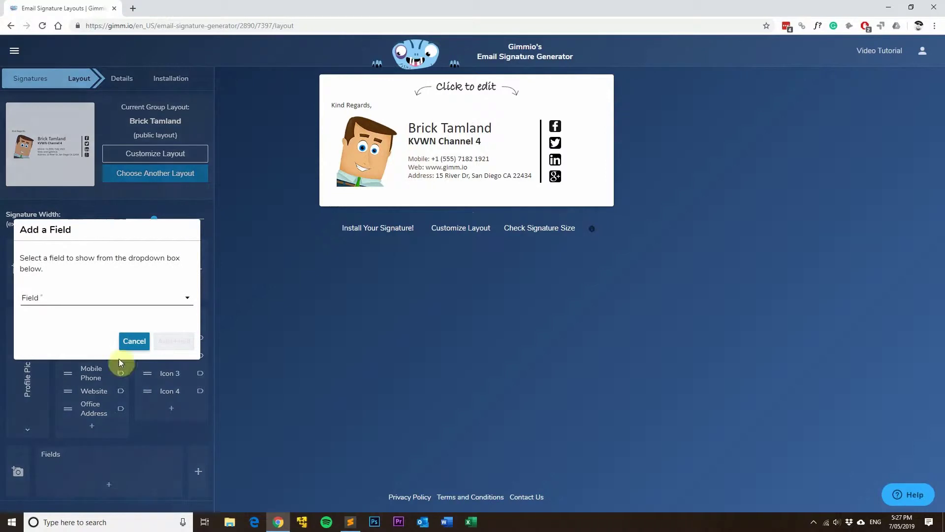
pyautogui.click(115, 297)
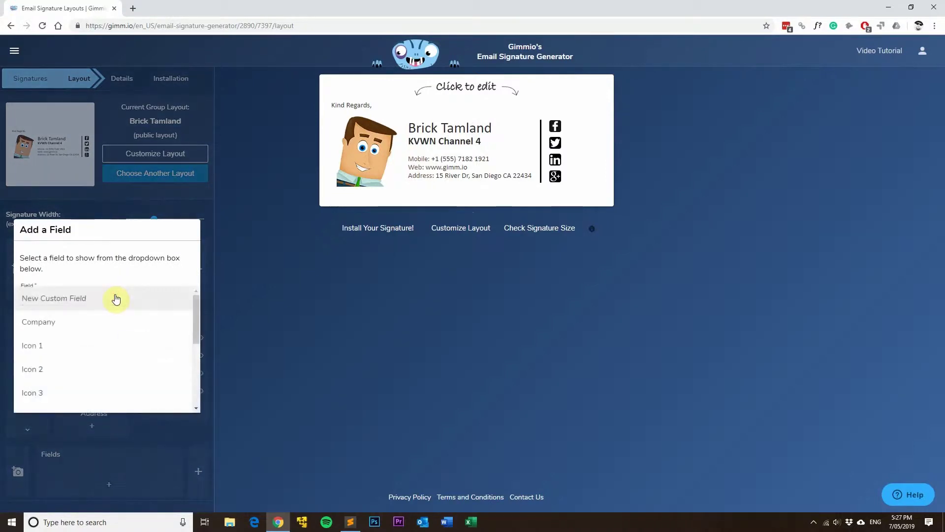
pyautogui.click(65, 298)
pyautogui.click(65, 279)
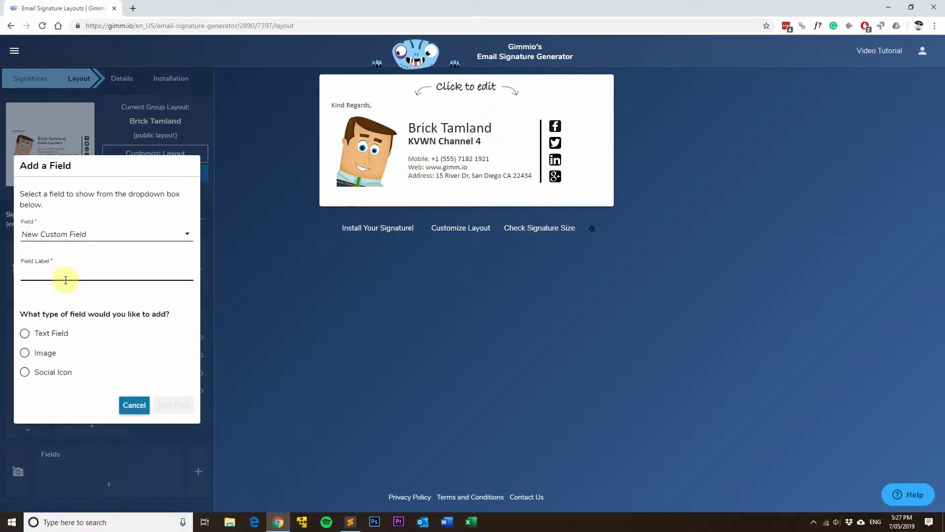
pyautogui.write('Button')
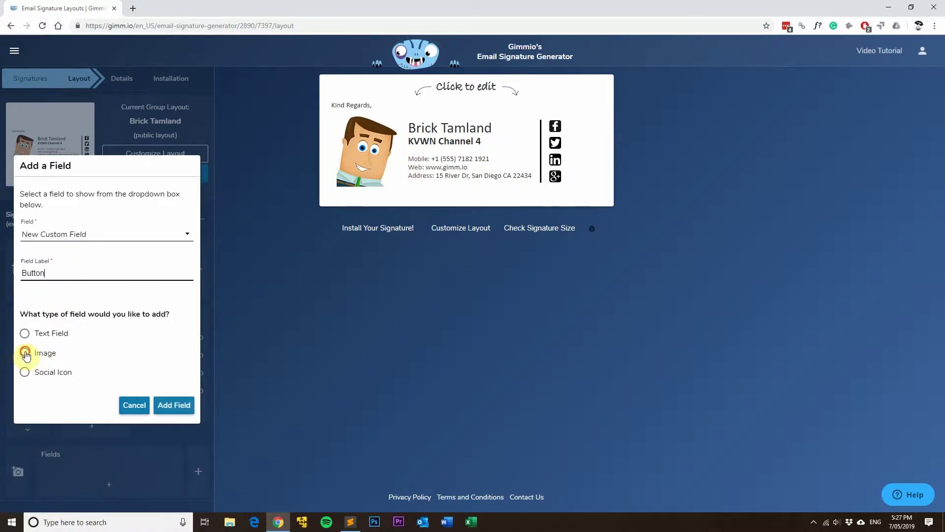
pyautogui.click(26, 353)
pyautogui.click(175, 405)
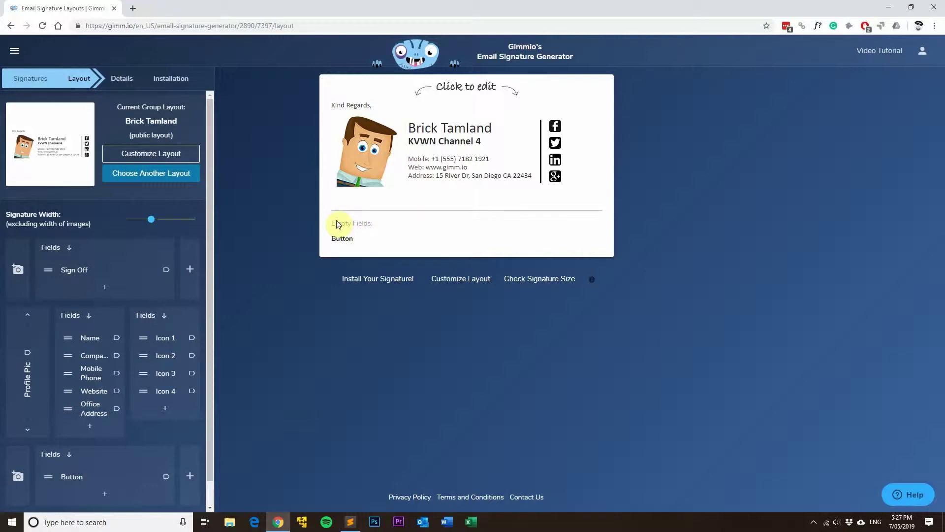
# Step: Upload Desktop\img.png as the Button image, cropped tightly around the Schedule an Appointment button
pyautogui.click(344, 239)
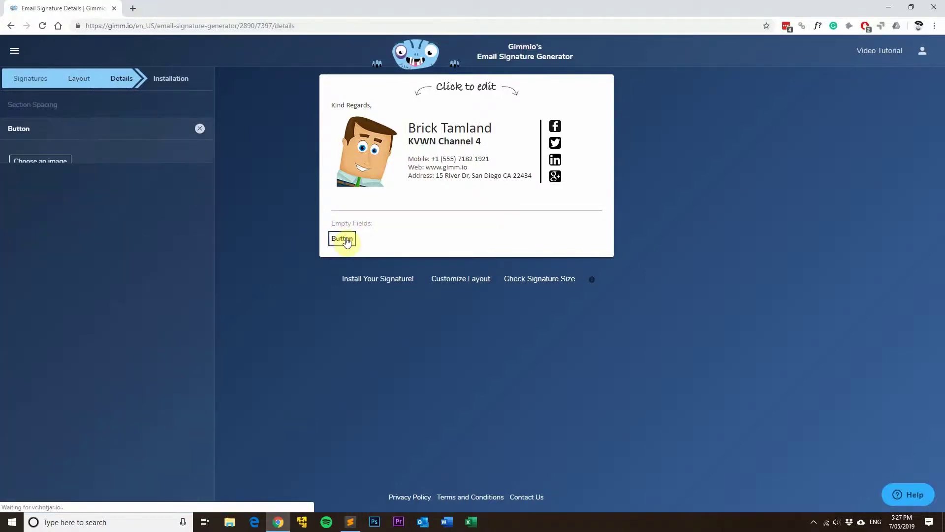
pyautogui.click(47, 163)
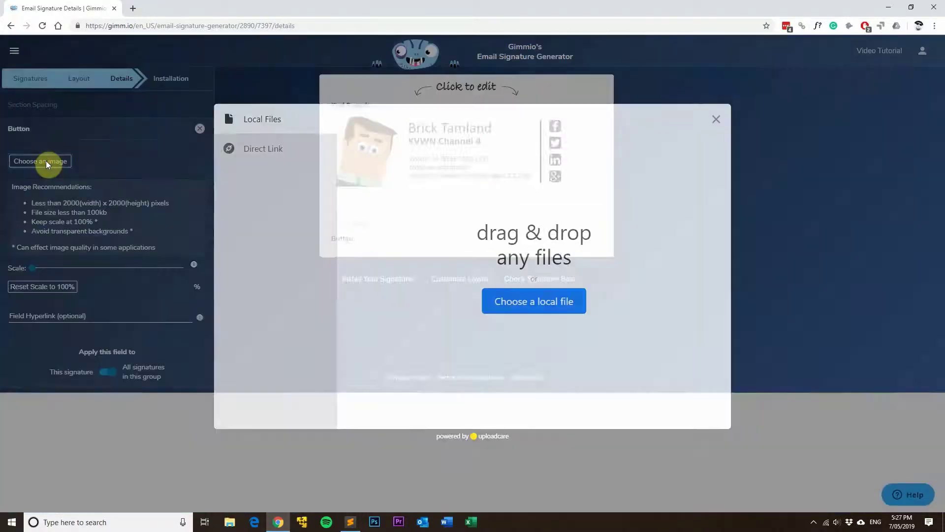
pyautogui.click(556, 307)
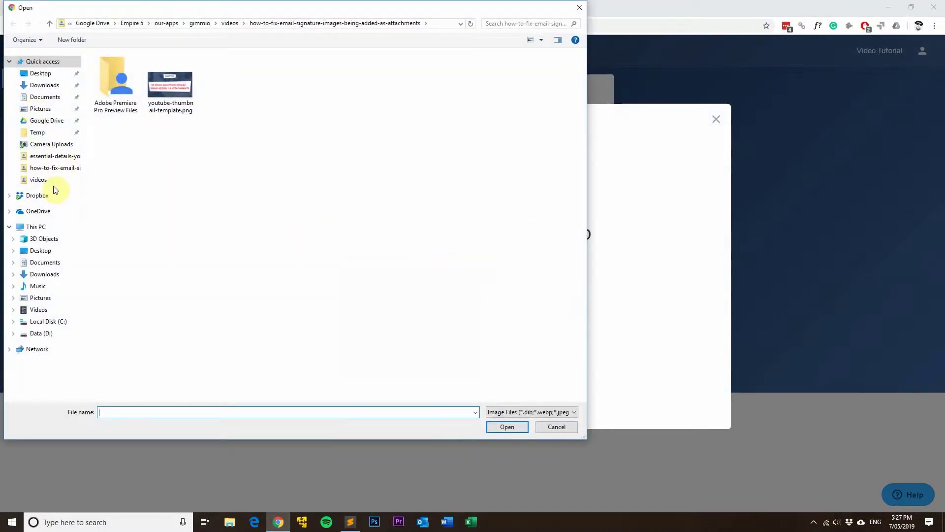
pyautogui.click(40, 251)
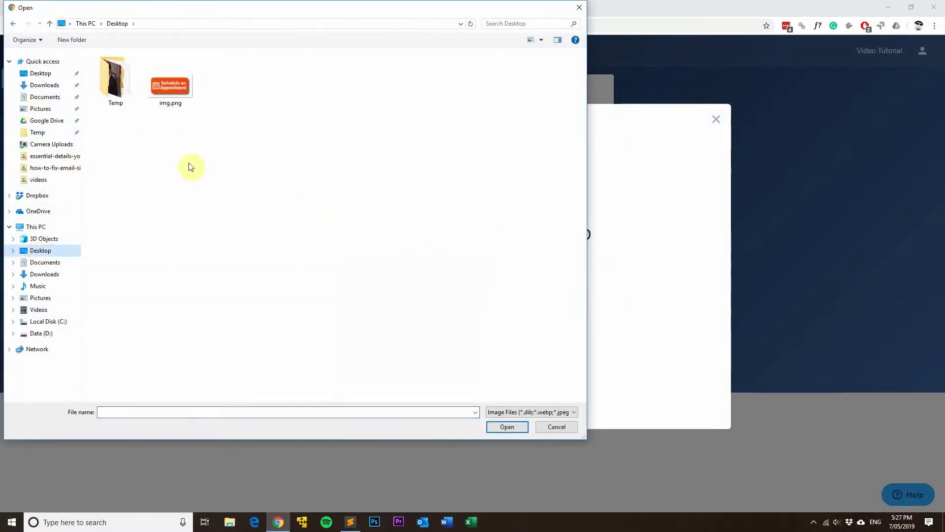
pyautogui.click(176, 89)
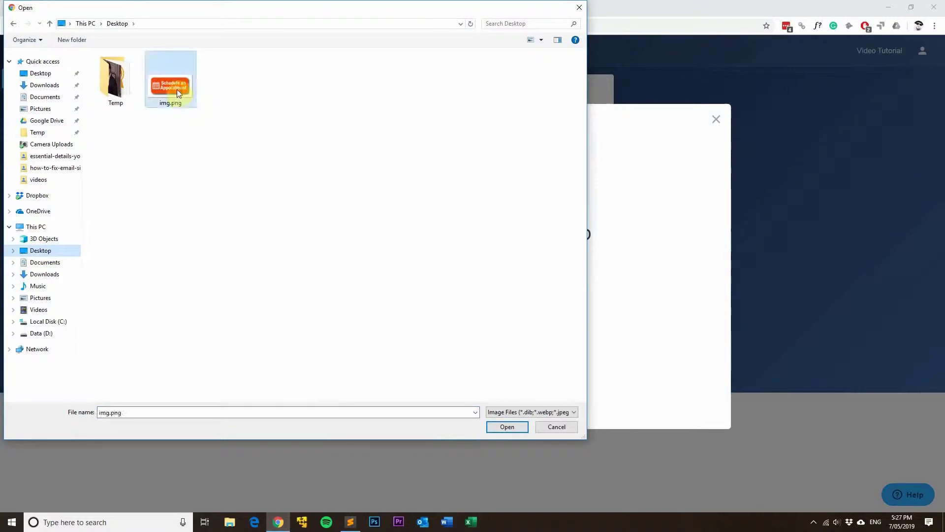
pyautogui.click(507, 427)
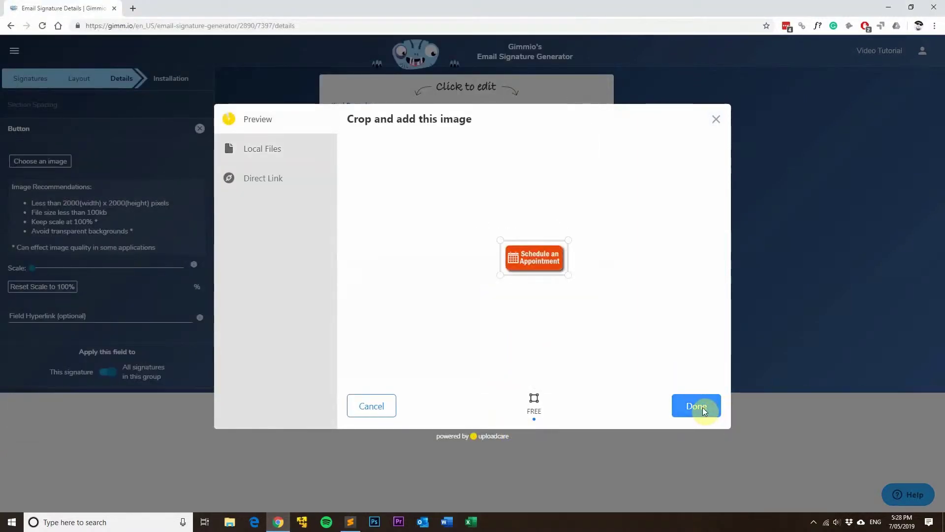
pyautogui.moveTo(501, 274); pyautogui.dragTo(504, 275)
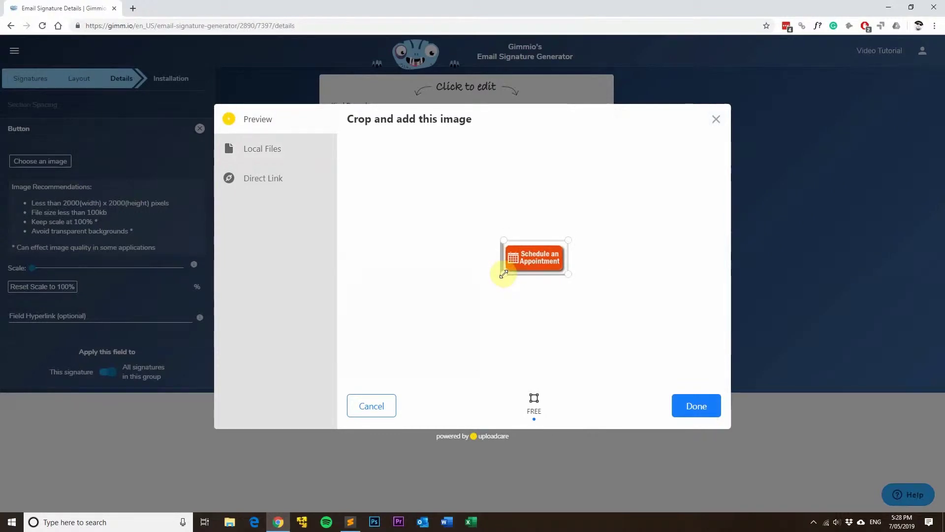
pyautogui.moveTo(568, 240); pyautogui.dragTo(566, 240)
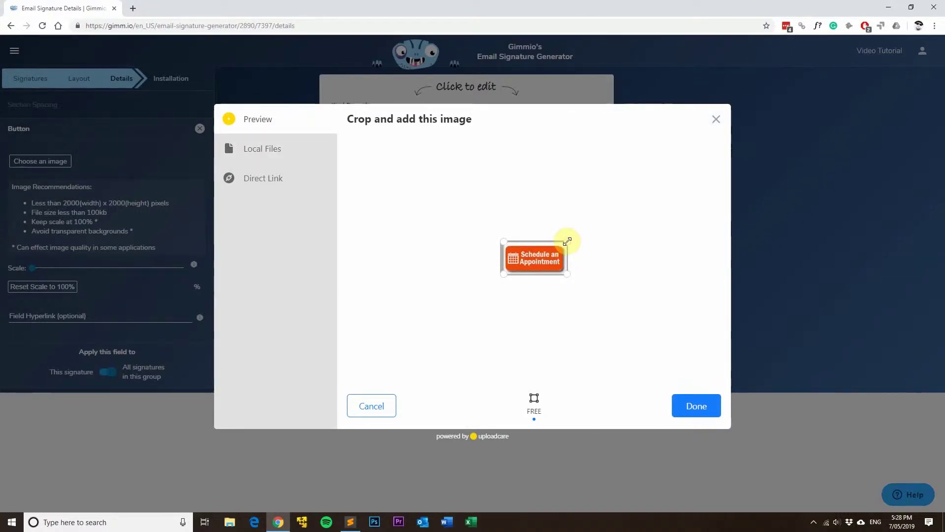
pyautogui.click(697, 406)
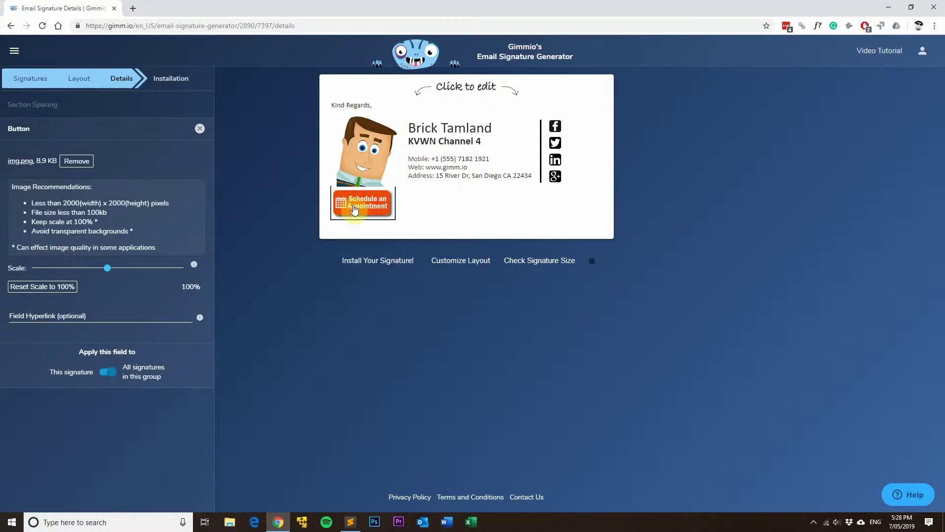
# Step: Increase the profile picture's Image Spacing gap below the section
pyautogui.click(369, 169)
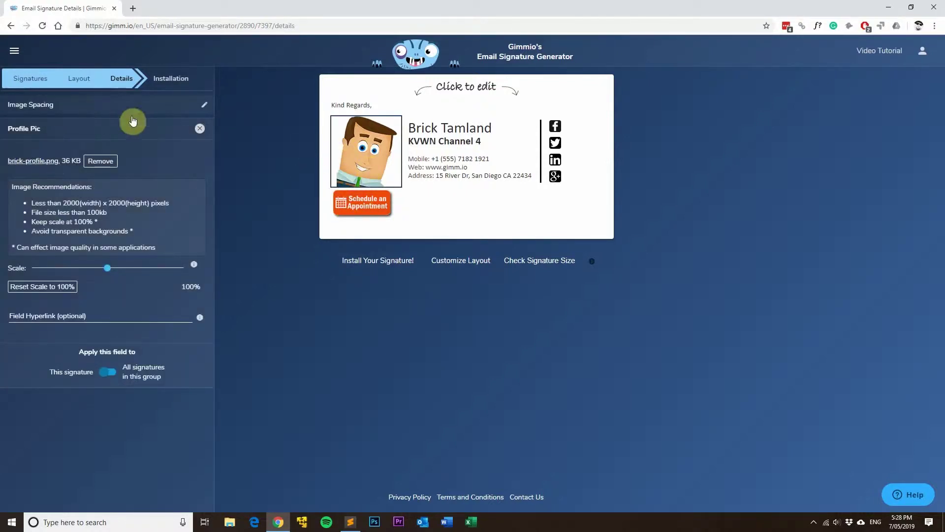
pyautogui.click(74, 105)
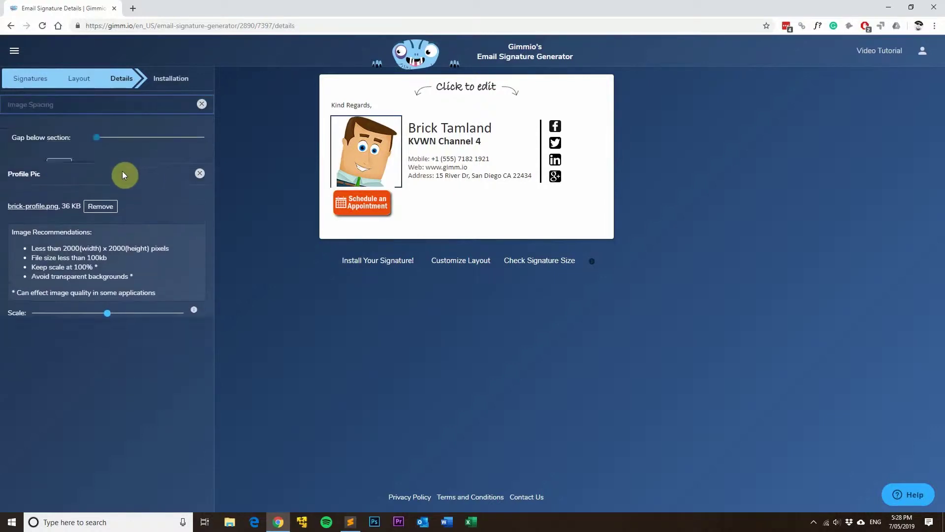
pyautogui.moveTo(96, 138)
pyautogui.mouseDown()
pyautogui.moveTo(113, 137)
pyautogui.moveTo(106, 138)
pyautogui.mouseUp()
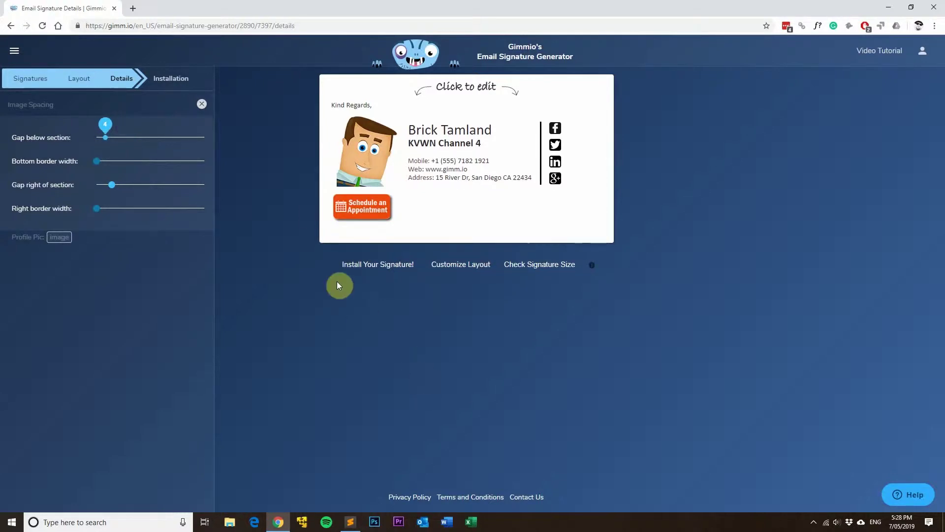
# Step: Try shrinking the appointment button's scale, then reset it to 100%
pyautogui.click(352, 209)
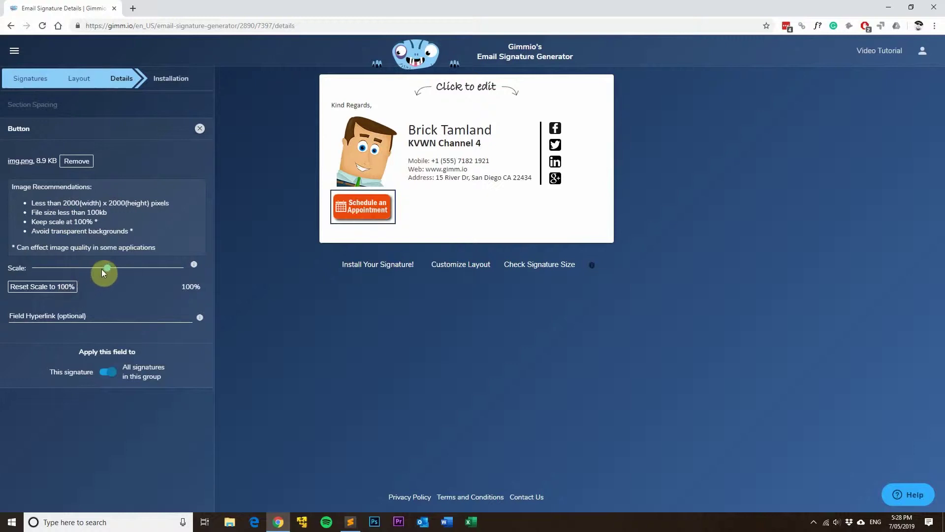
pyautogui.moveTo(107, 267); pyautogui.dragTo(64, 273)
pyautogui.click(55, 294)
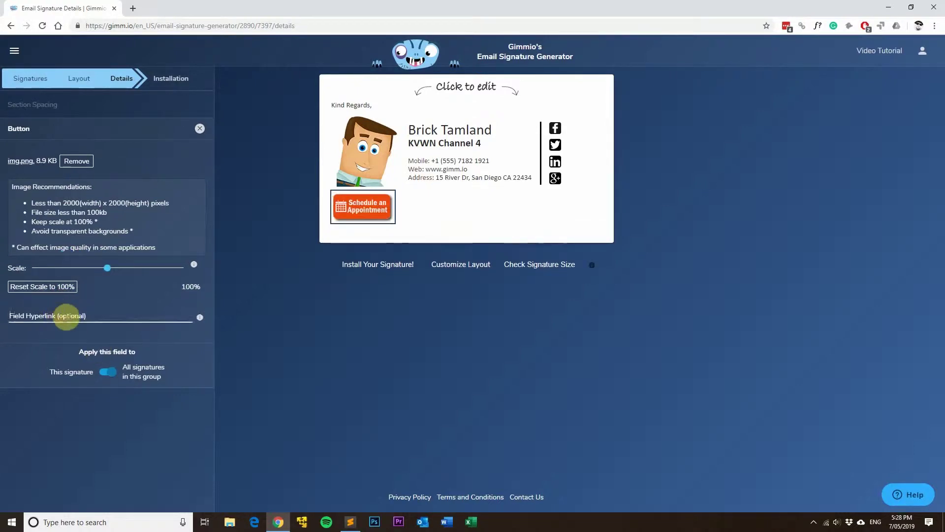
pyautogui.click(58, 316)
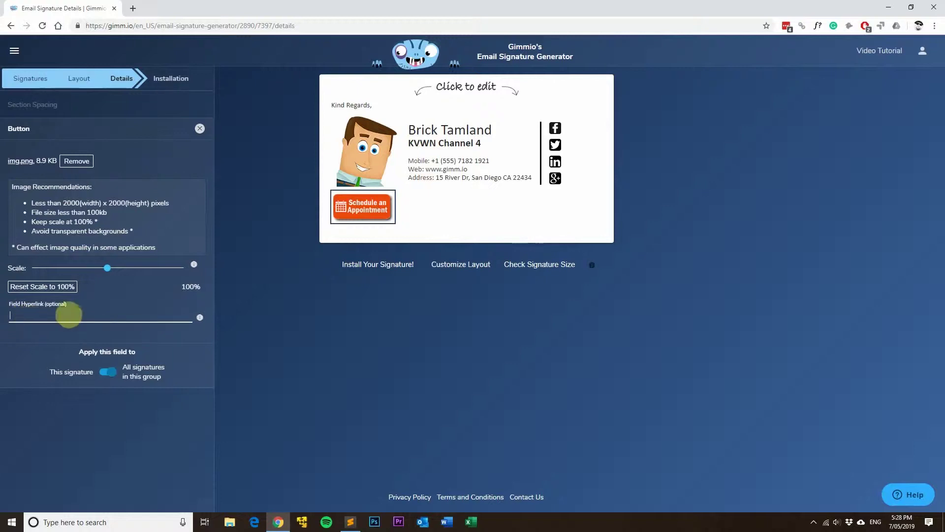
pyautogui.click(498, 419)
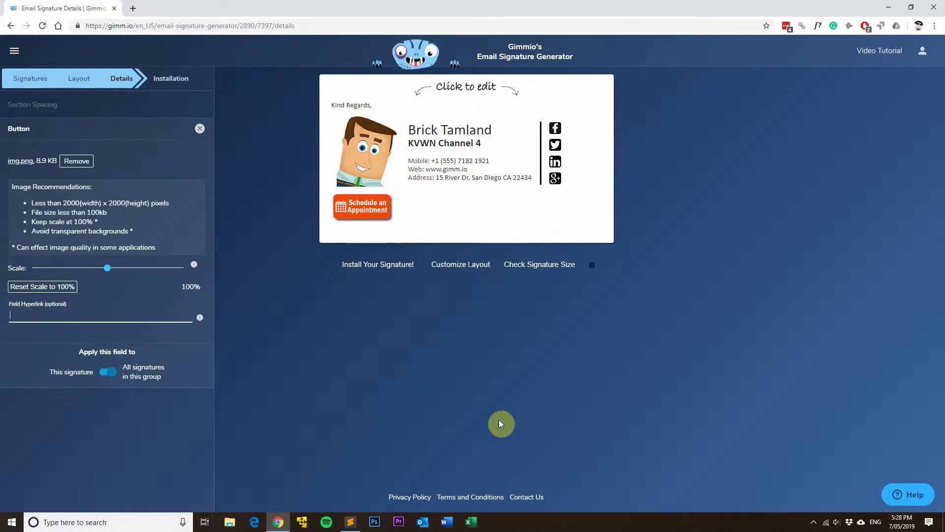
pyautogui.click(21, 329)
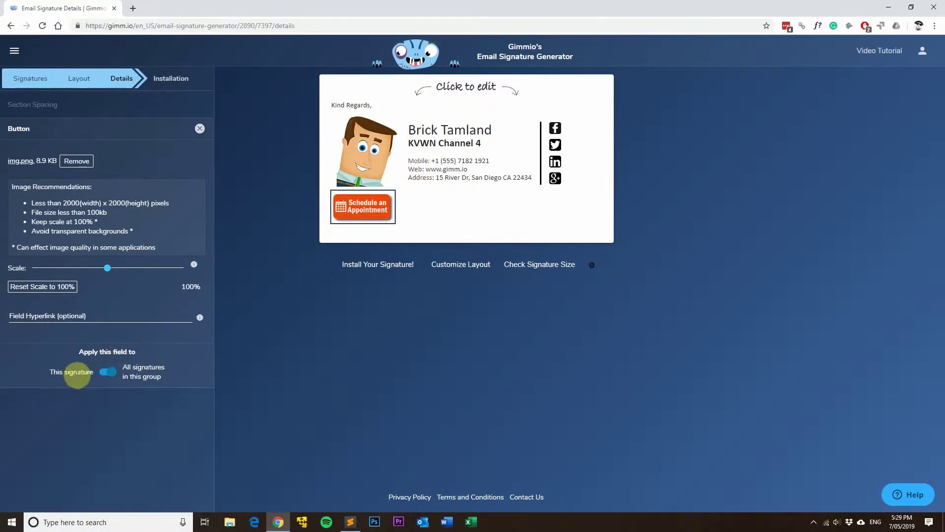
pyautogui.click(334, 314)
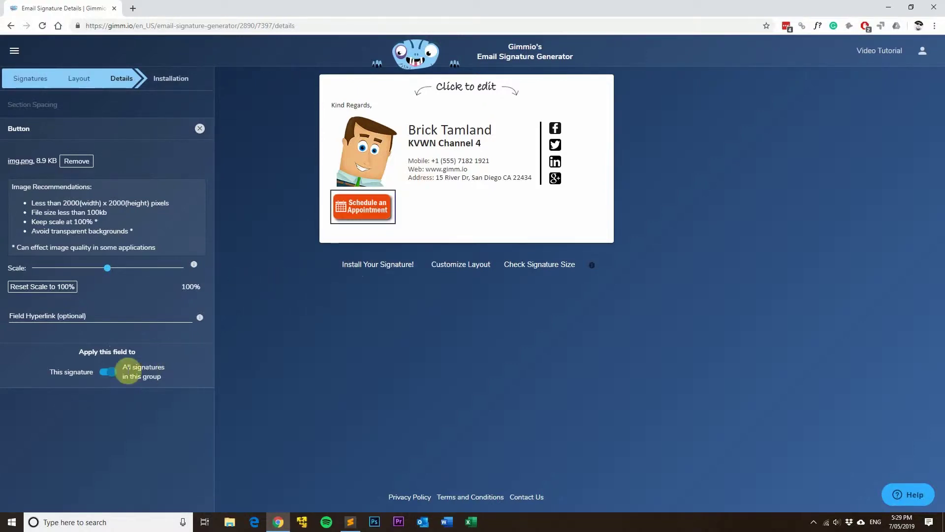
pyautogui.click(34, 83)
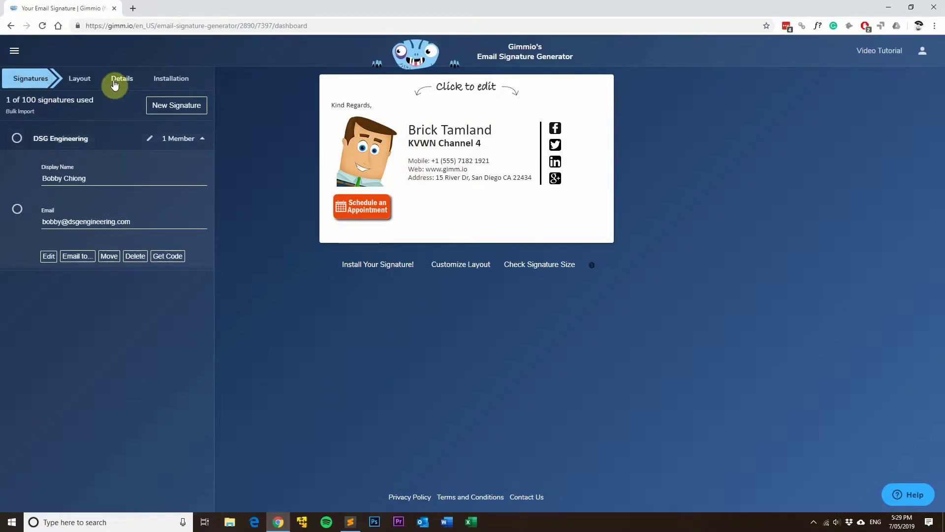
pyautogui.click(368, 207)
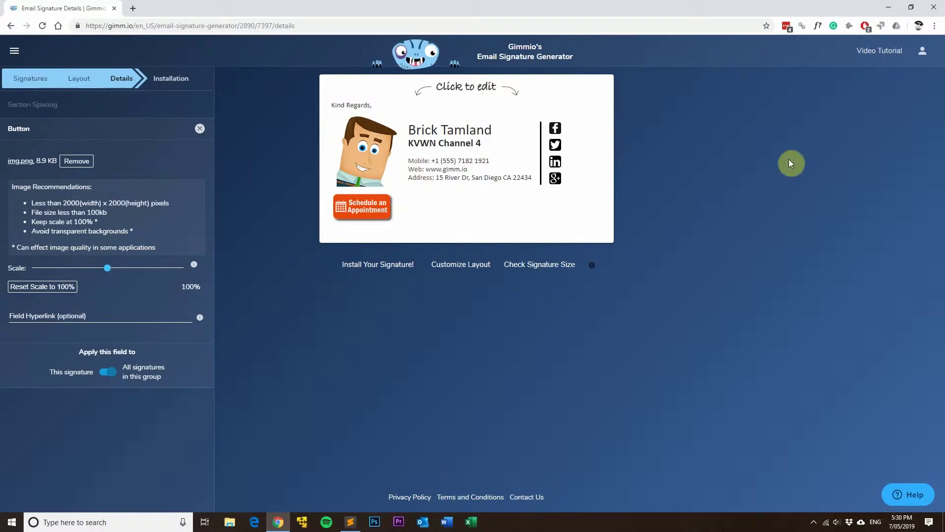
pyautogui.click(890, 9)
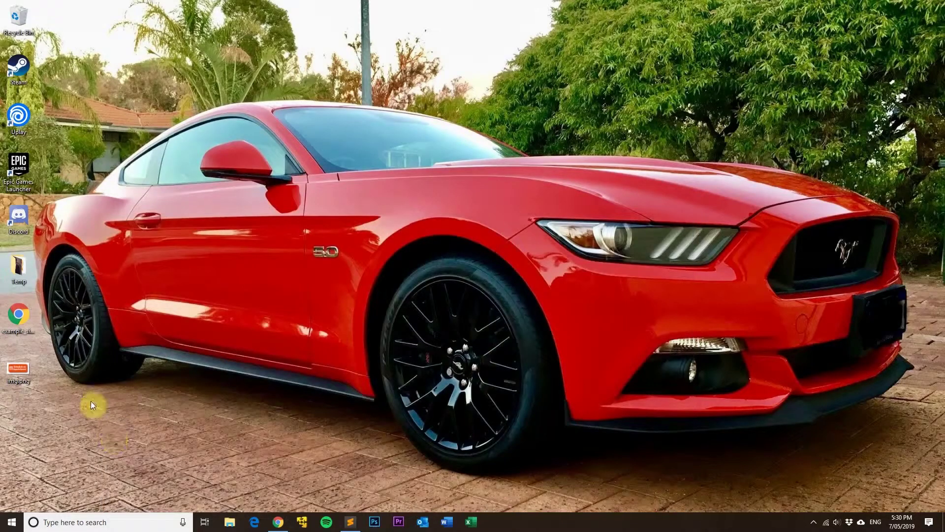
# Step: Open example_signature.html in Chrome, find the profile image row's closing </tr> in DevTools, then minimize
pyautogui.doubleClick(20, 315)
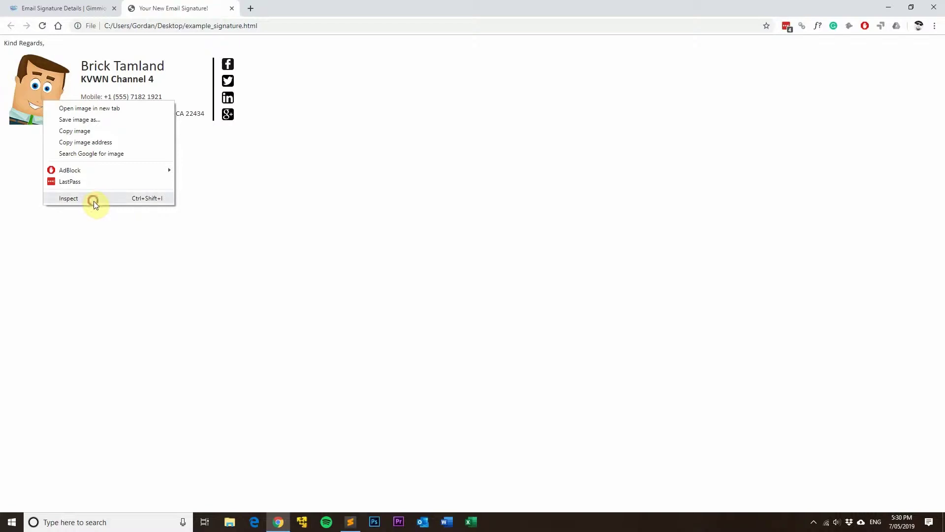
pyautogui.click(93, 200)
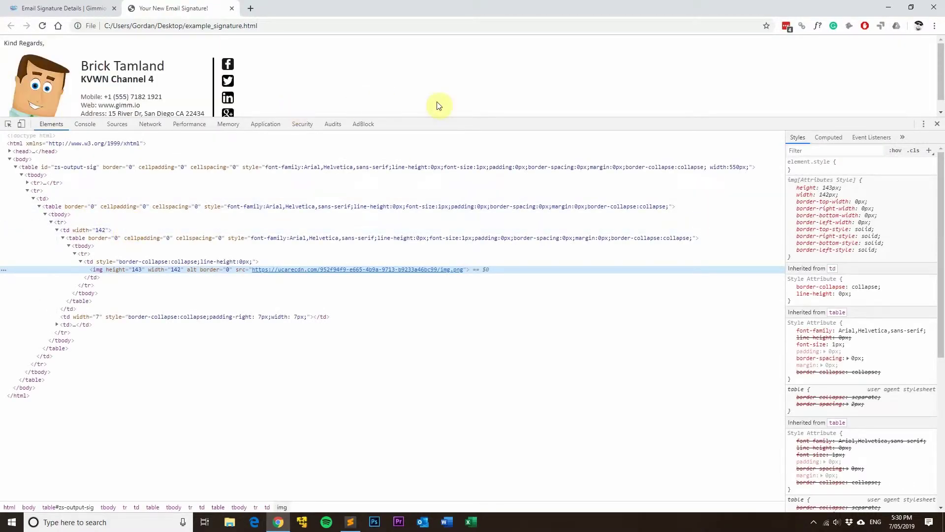
pyautogui.moveTo(443, 118); pyautogui.dragTo(438, 227)
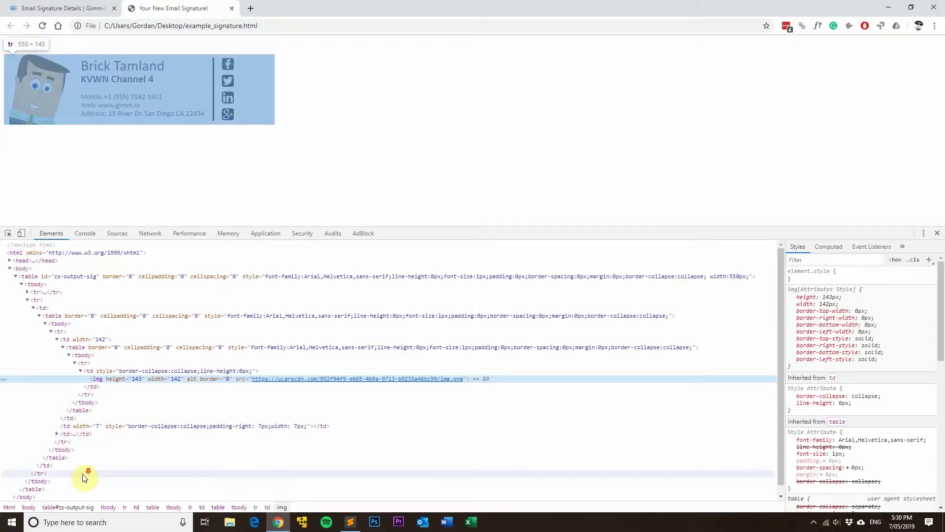
pyautogui.scroll(-1, 82, 474)
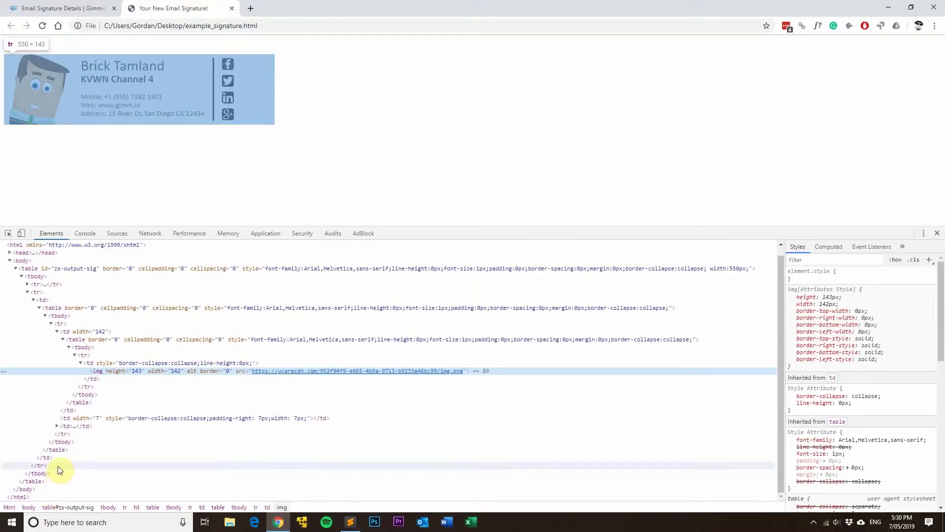
pyautogui.click(55, 466)
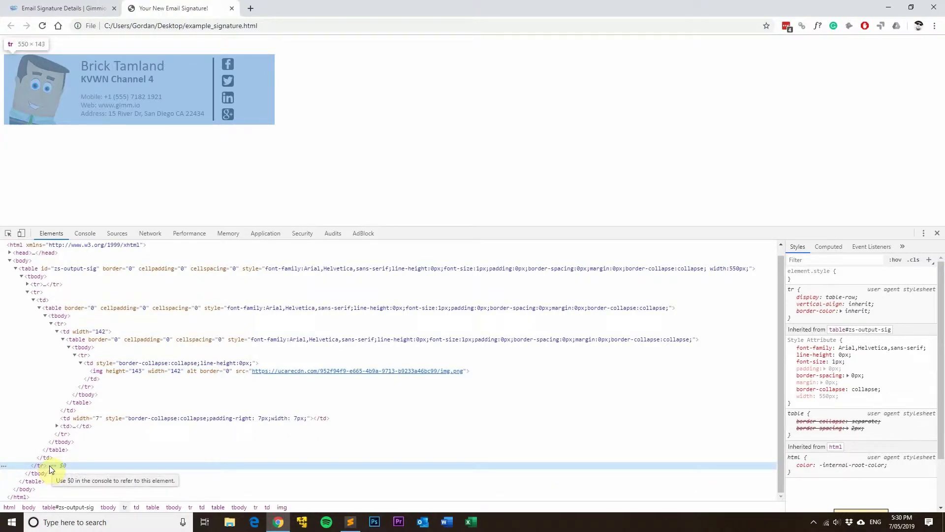
pyautogui.click(890, 7)
# Step: Open example_signature.html in Sublime Text and maximize the editor
pyautogui.rightClick(18, 317)
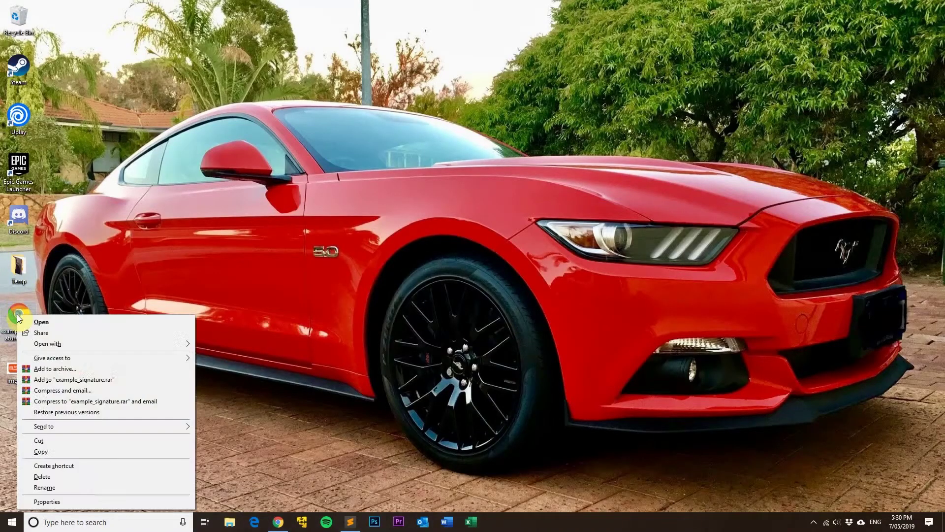
pyautogui.moveTo(54, 347)
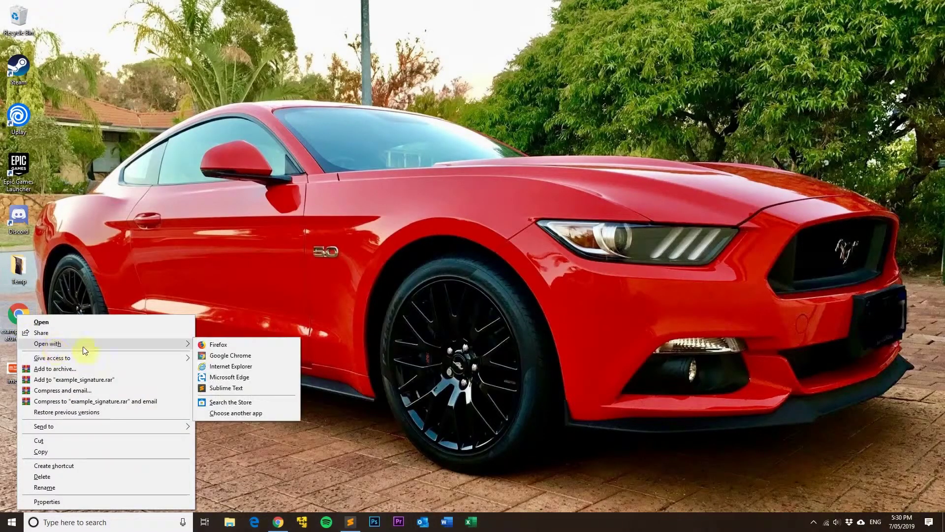
pyautogui.click(238, 389)
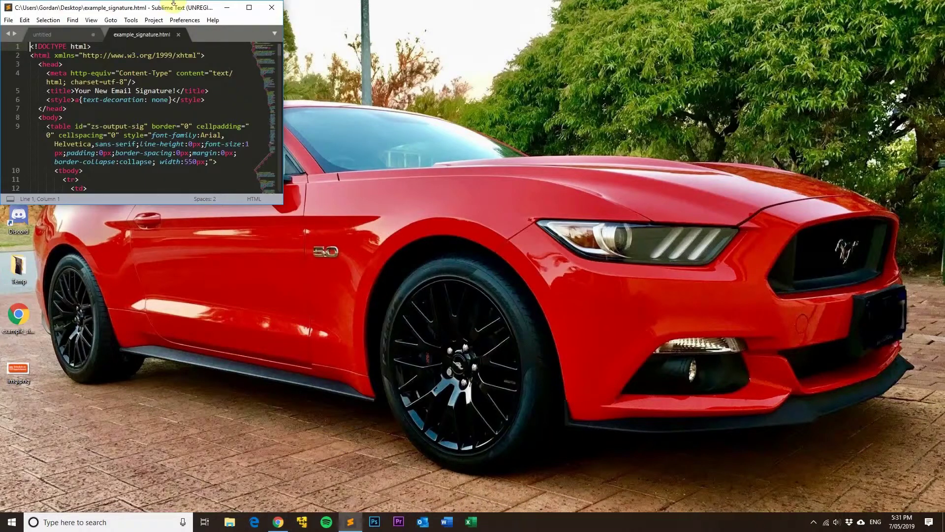
pyautogui.click(249, 8)
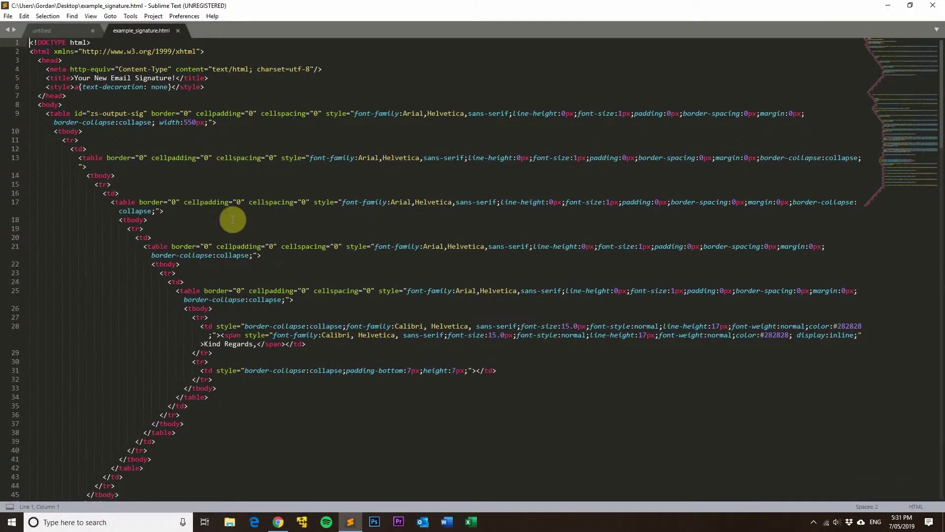
# Step: Place the caret after line 141's </tr>, then select the untitled tab's whole button snippet
pyautogui.scroll(-3, 234, 224)
pyautogui.scroll(-20, 233, 227)
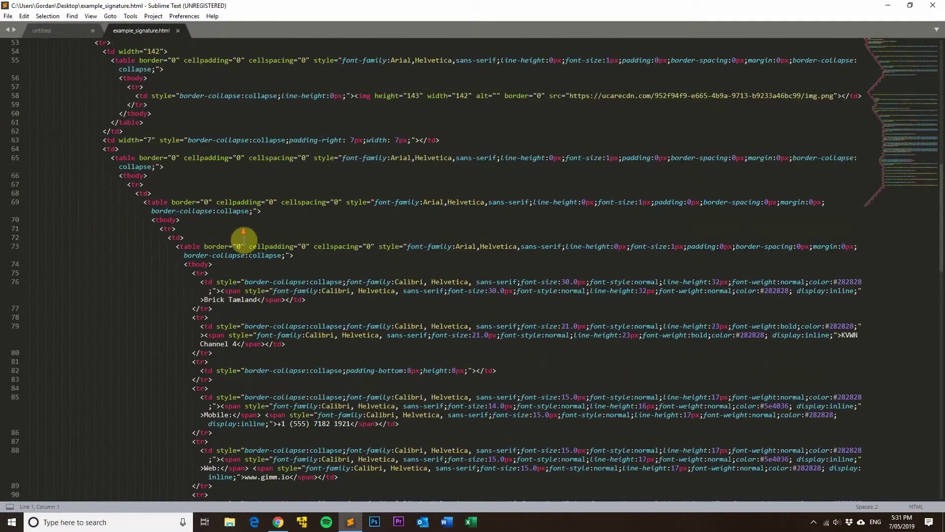
pyautogui.scroll(-10, 243, 239)
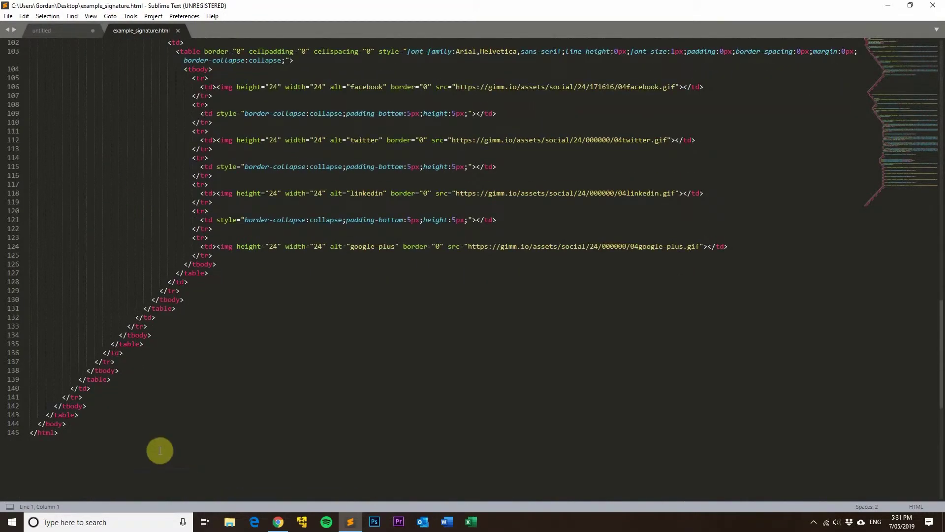
pyautogui.click(81, 397)
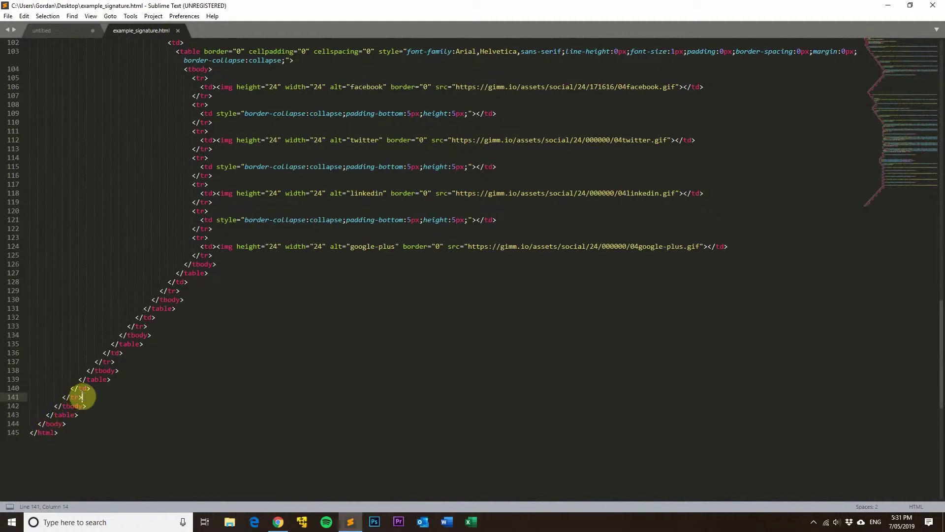
pyautogui.click(57, 30)
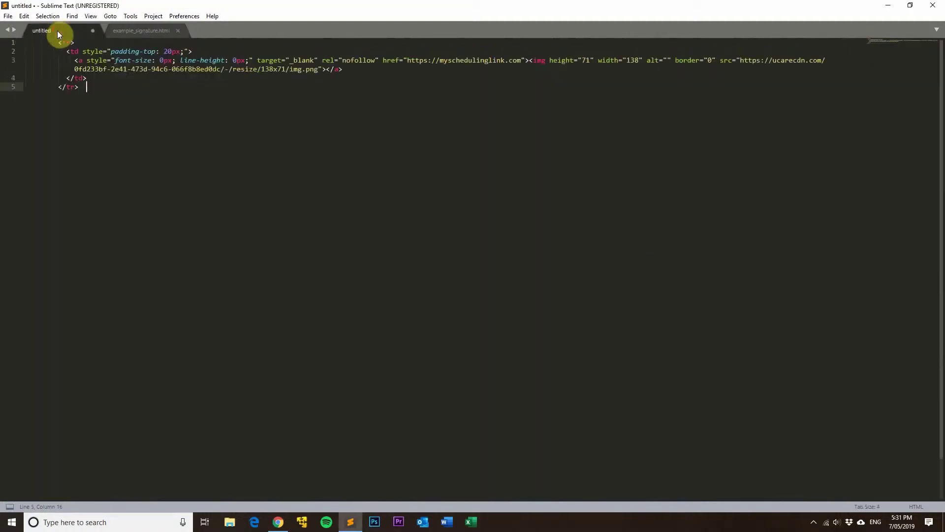
pyautogui.hotkey('ctrl', 'a')
pyautogui.hotkey('ctrl', 'c')
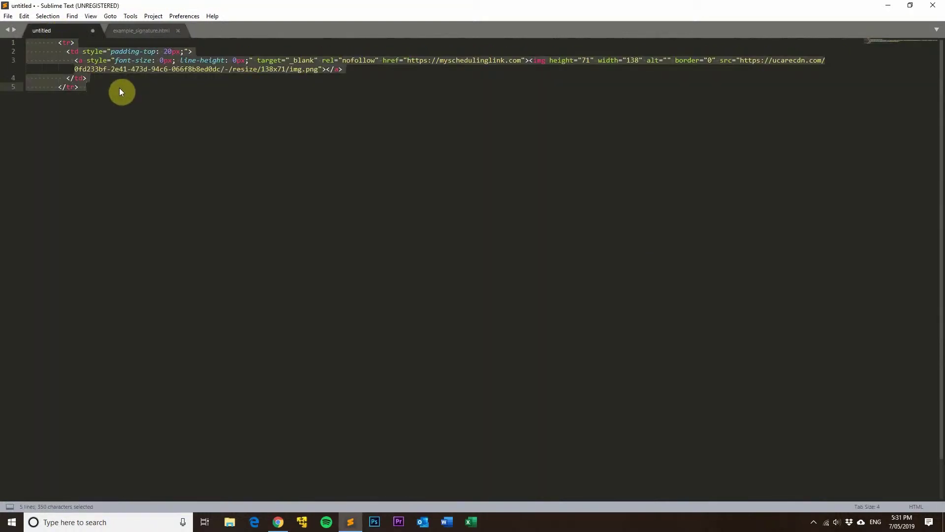
# Step: Paste the button snippet on a new line after line 141's </tr>
pyautogui.click(135, 28)
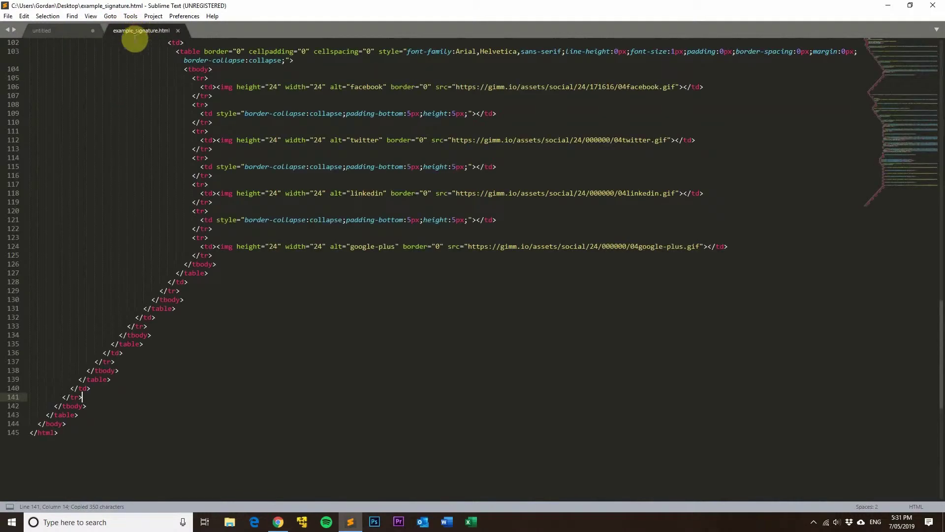
pyautogui.press('Return')
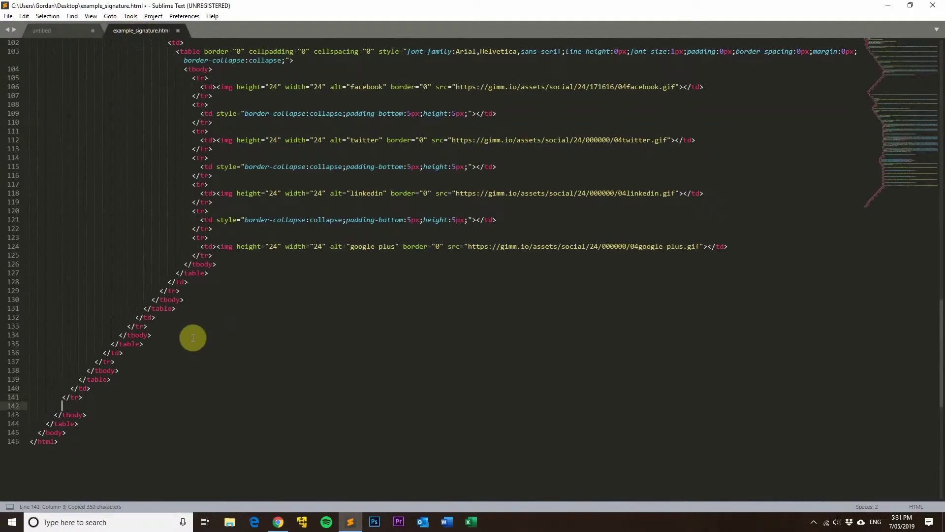
pyautogui.hotkey('ctrl', 'v')
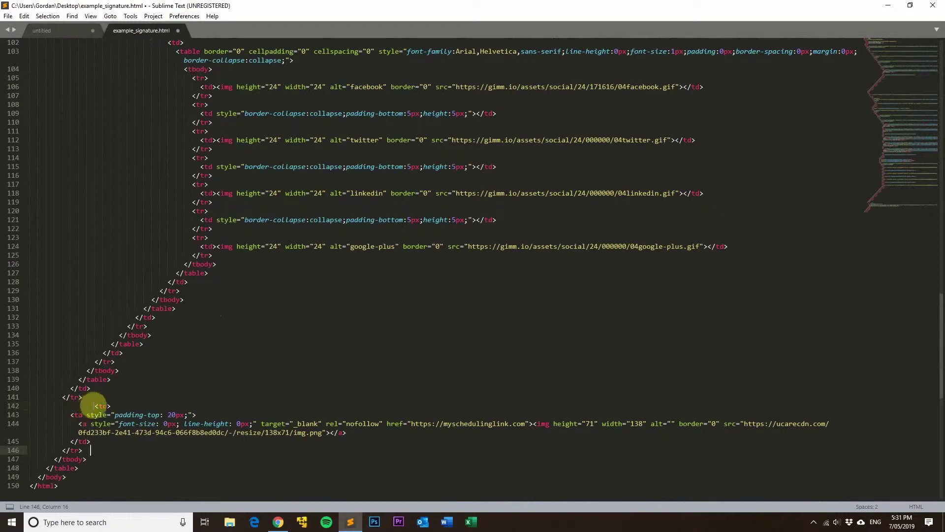
# Step: Review the inserted row's tr, td and a tags between line 141's </tr> and line 147's </tbody>
pyautogui.click(97, 405)
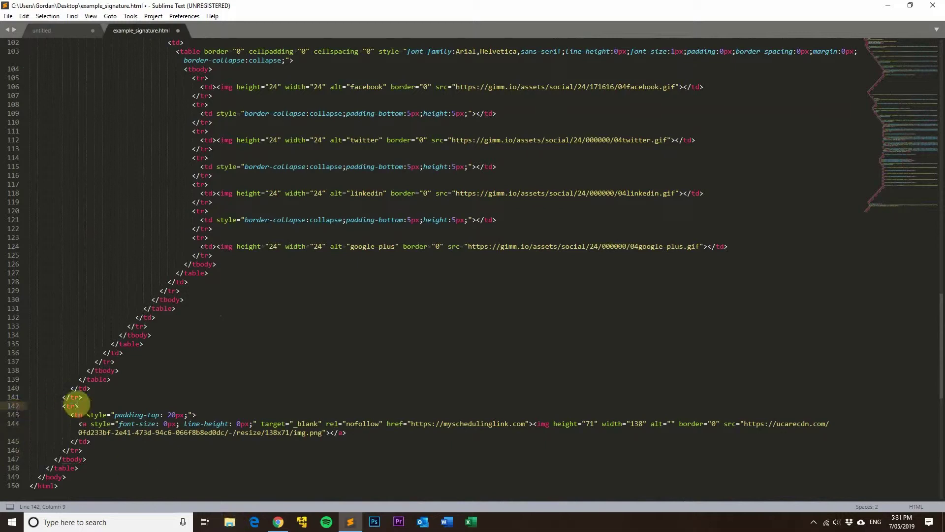
pyautogui.moveTo(82, 397); pyautogui.dragTo(28, 396)
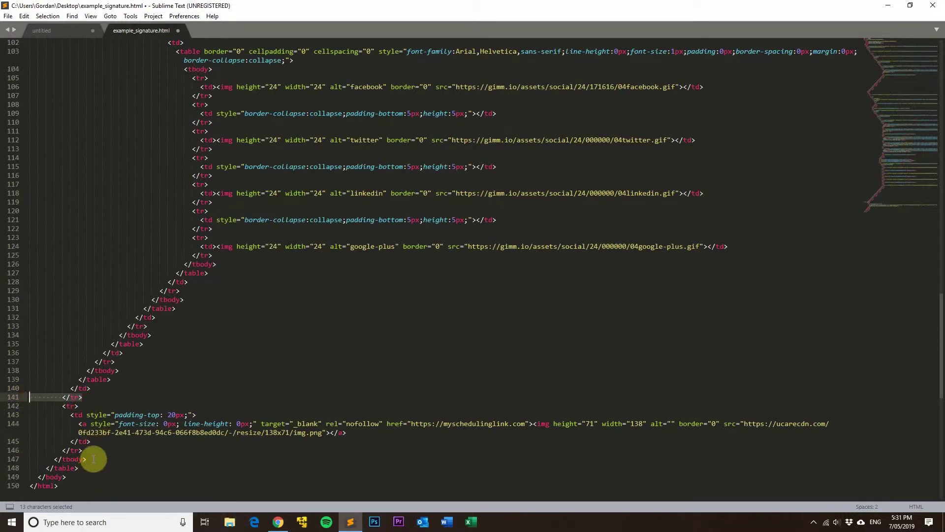
pyautogui.moveTo(93, 459); pyautogui.dragTo(30, 459)
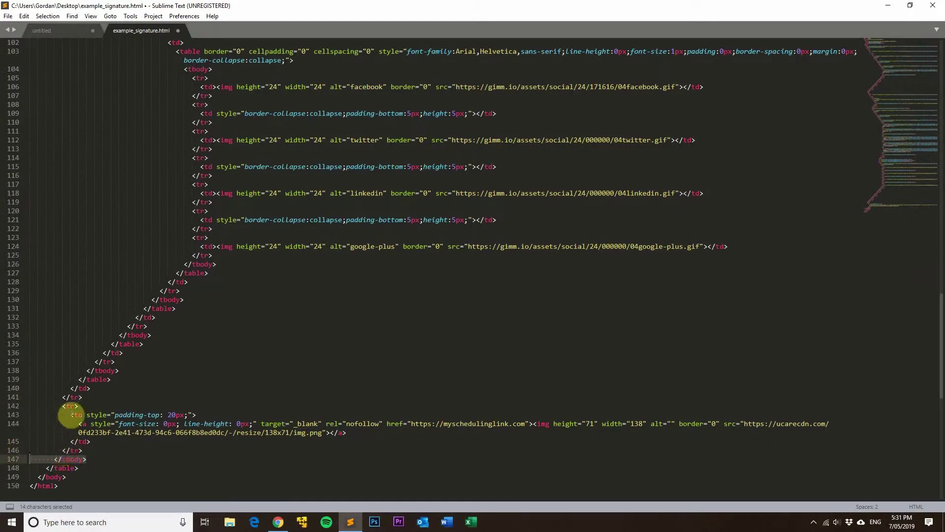
pyautogui.click(70, 406)
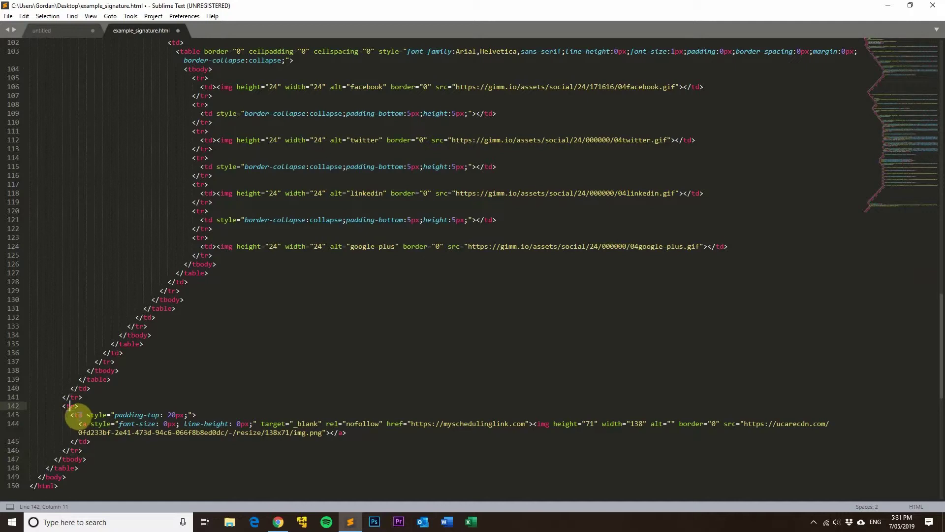
pyautogui.click(78, 415)
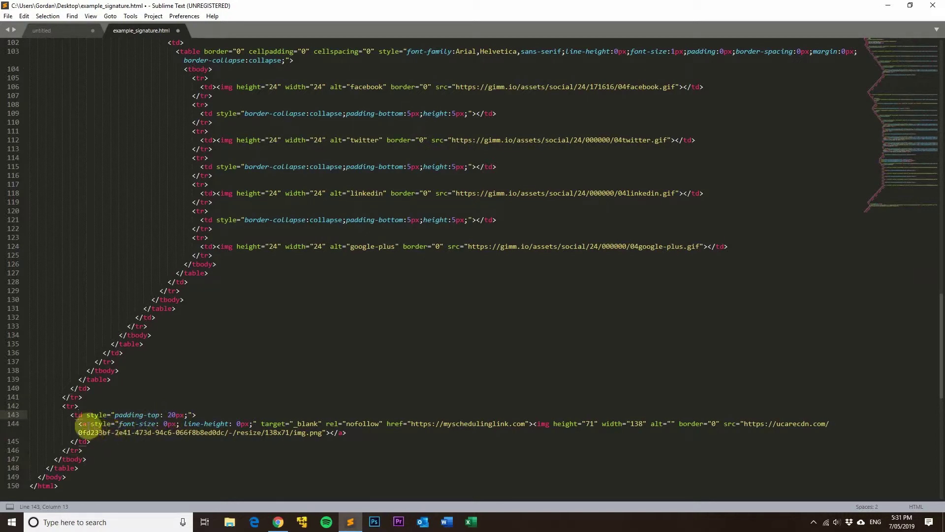
pyautogui.doubleClick(85, 423)
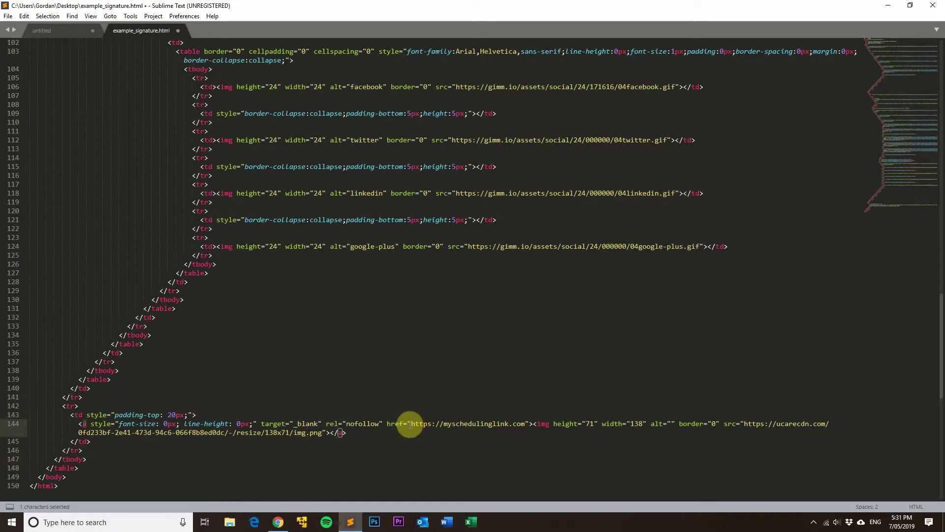
pyautogui.moveTo(411, 424); pyautogui.dragTo(525, 424)
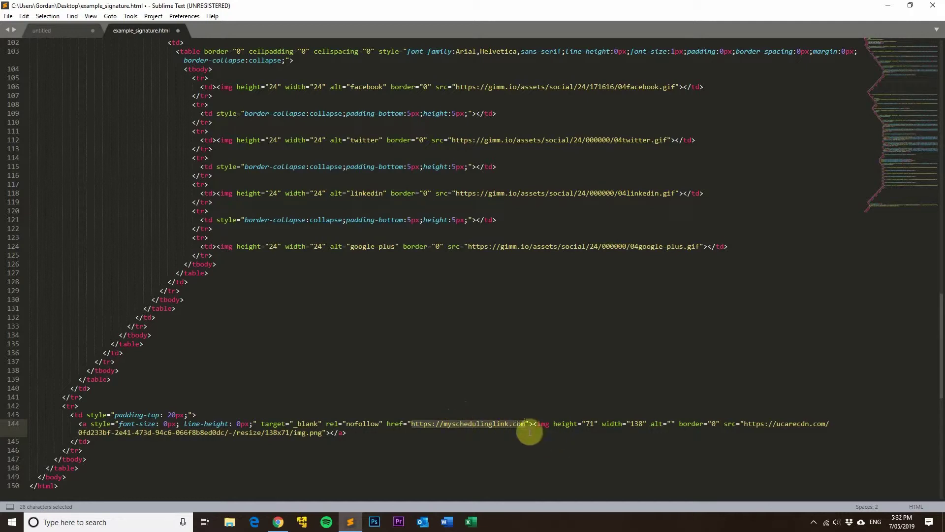
pyautogui.moveTo(532, 424); pyautogui.dragTo(323, 432)
pyautogui.click(781, 423)
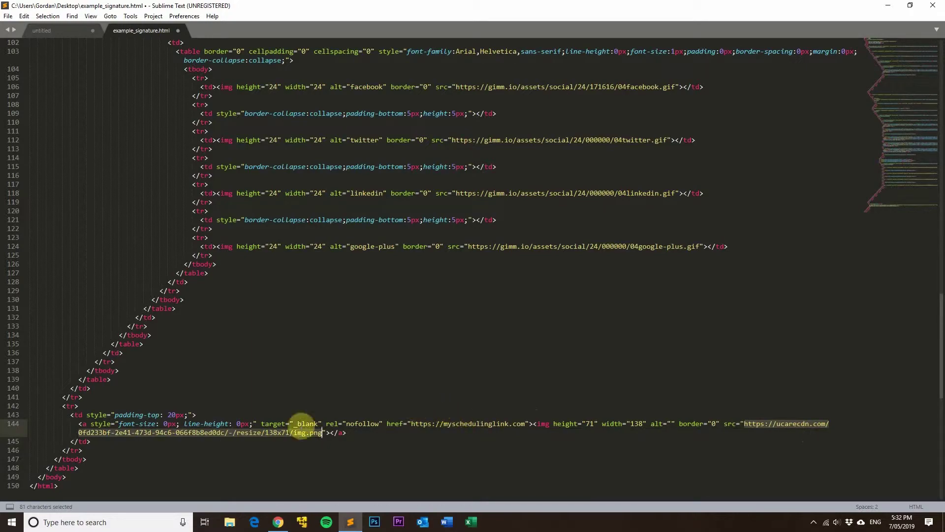
pyautogui.click(278, 521)
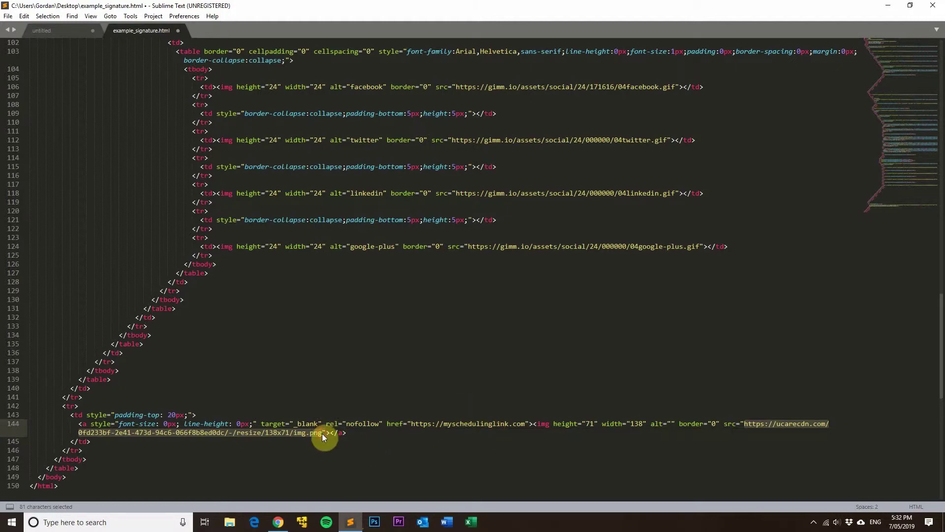
pyautogui.click(322, 433)
pyautogui.moveTo(322, 434); pyautogui.dragTo(740, 424)
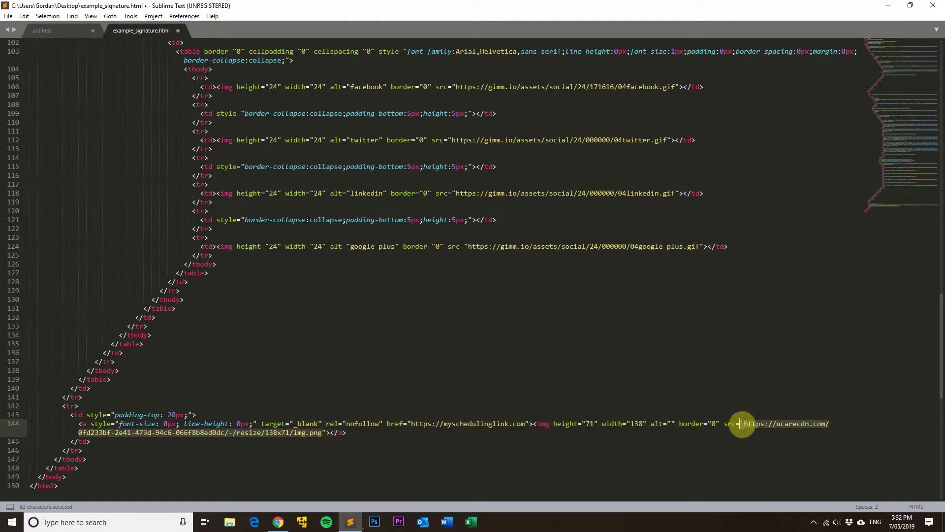
# Step: Check the matching <a> tag pair with Ctrl+D, then save example_signature.html
pyautogui.moveTo(346, 432); pyautogui.dragTo(332, 433)
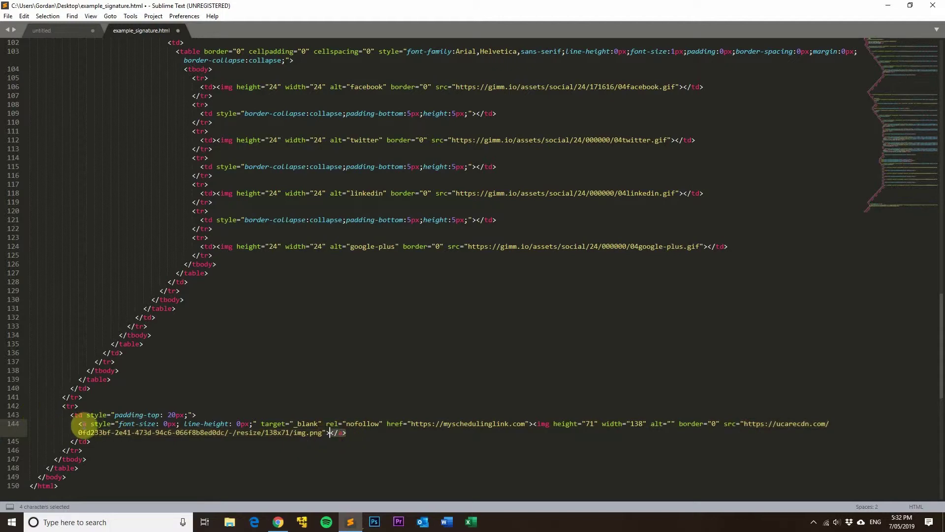
pyautogui.click(82, 423)
pyautogui.doubleClick(83, 423)
pyautogui.hotkey('ctrl', 'd')
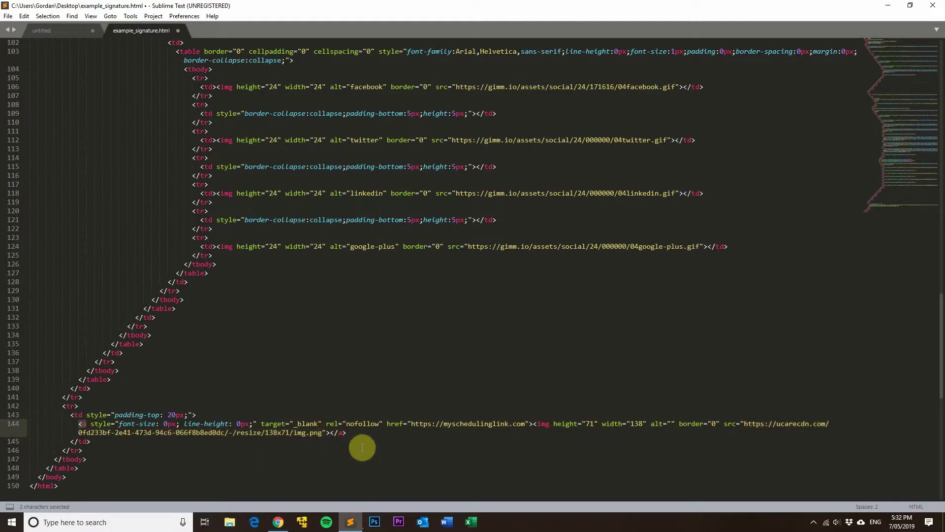
pyautogui.click(344, 432)
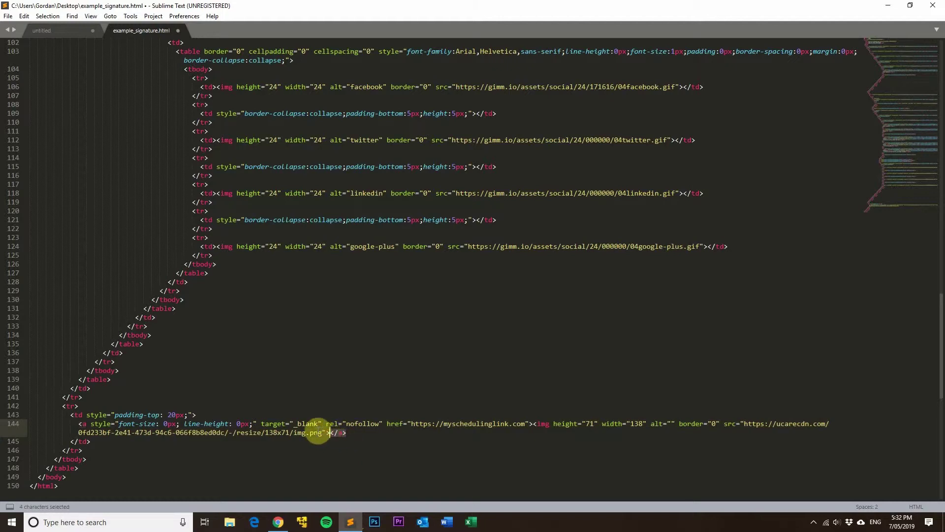
pyautogui.click(323, 432)
pyautogui.click(265, 432)
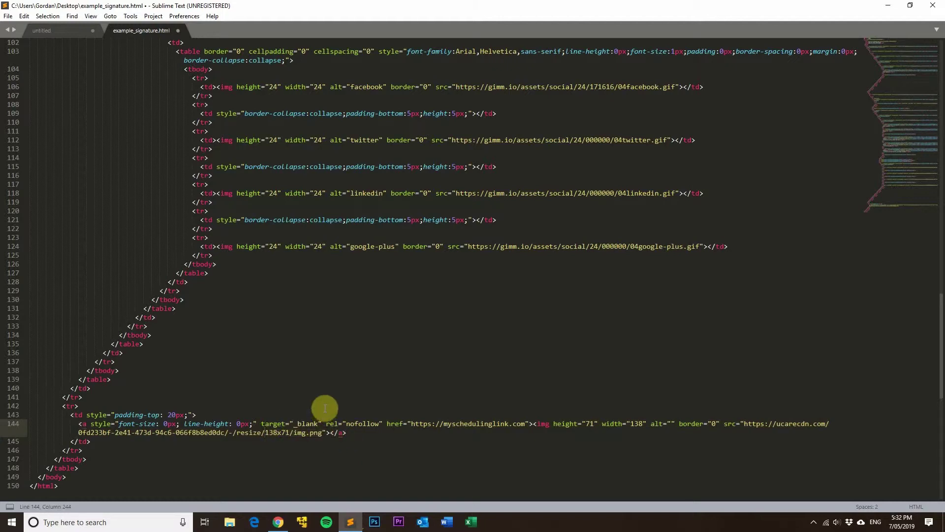
pyautogui.hotkey('ctrl', 's')
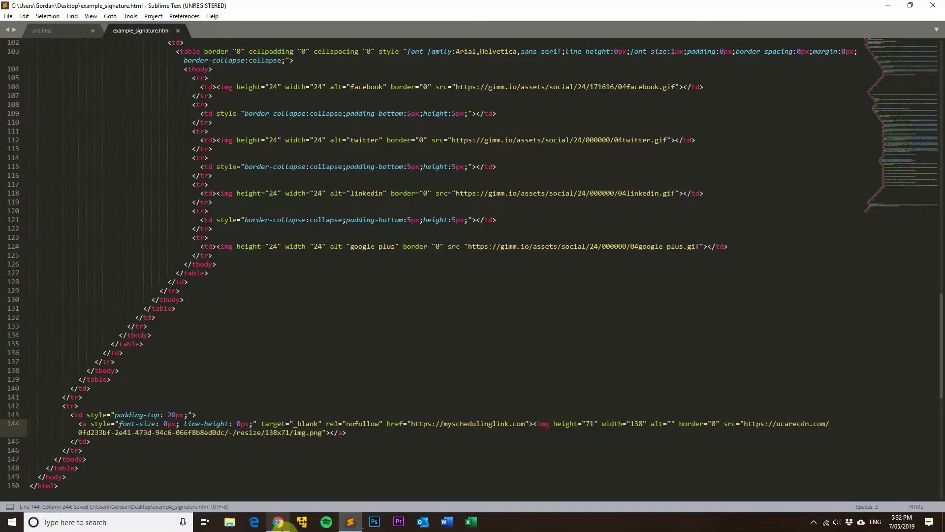
pyautogui.click(278, 522)
# Step: Reload the local signature page in Chrome so the new button appears
pyautogui.click(169, 9)
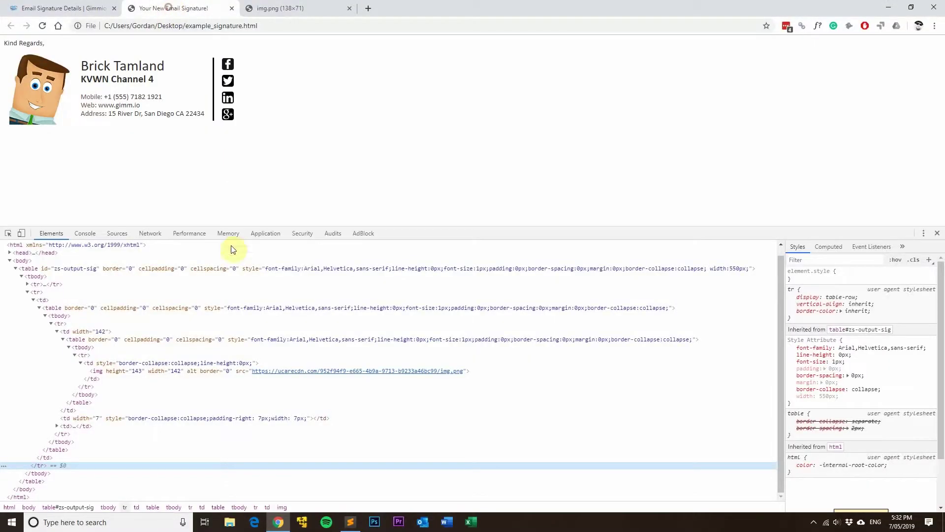
pyautogui.moveTo(420, 240); pyautogui.dragTo(389, 378)
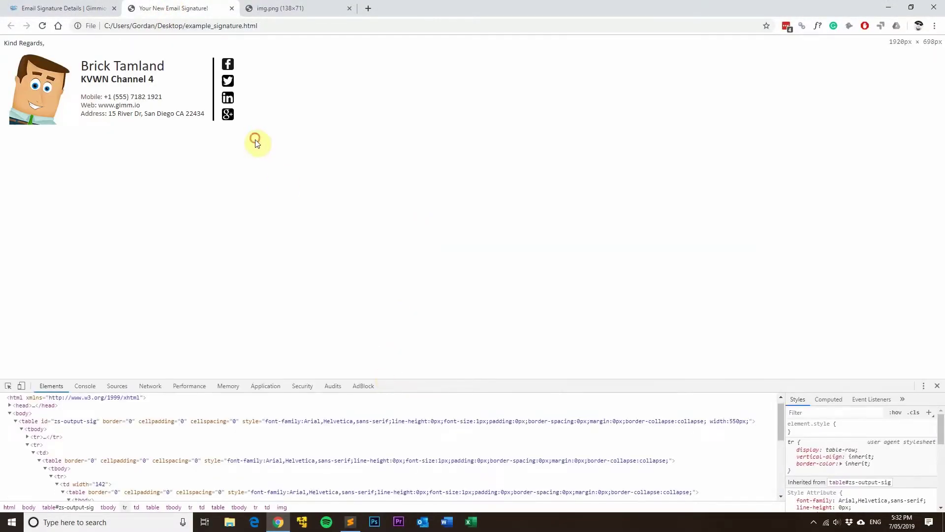
pyautogui.press('F5')
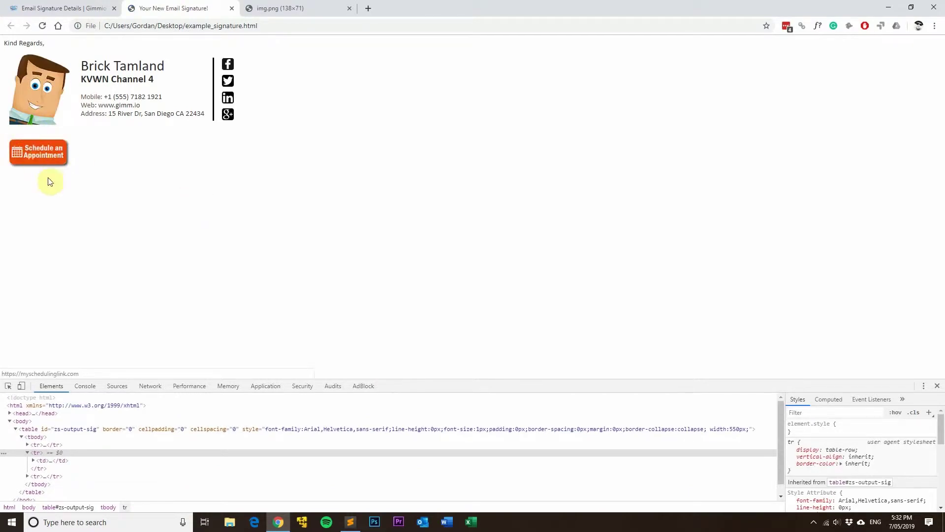
# Step: Inspect the Schedule an Appointment image and select its linked table row in Elements
pyautogui.rightClick(41, 156)
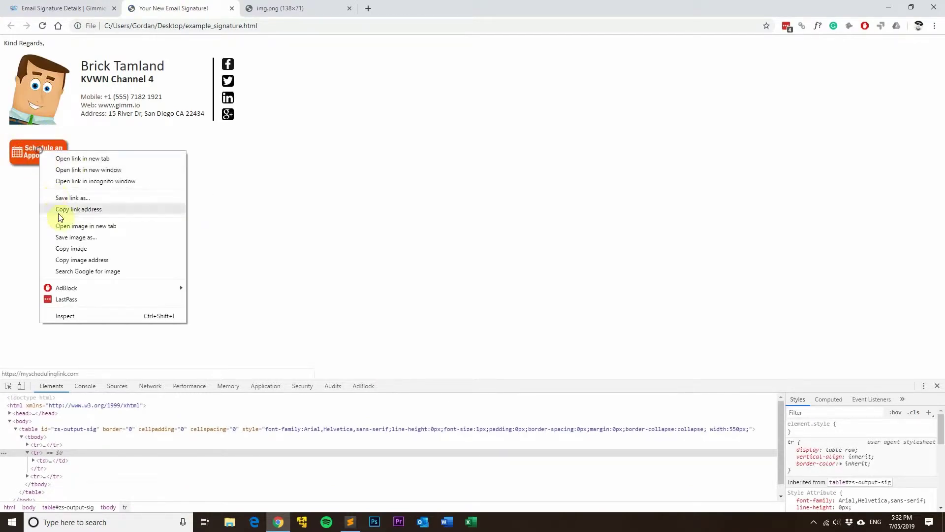
pyautogui.click(84, 318)
pyautogui.moveTo(420, 388); pyautogui.dragTo(420, 307)
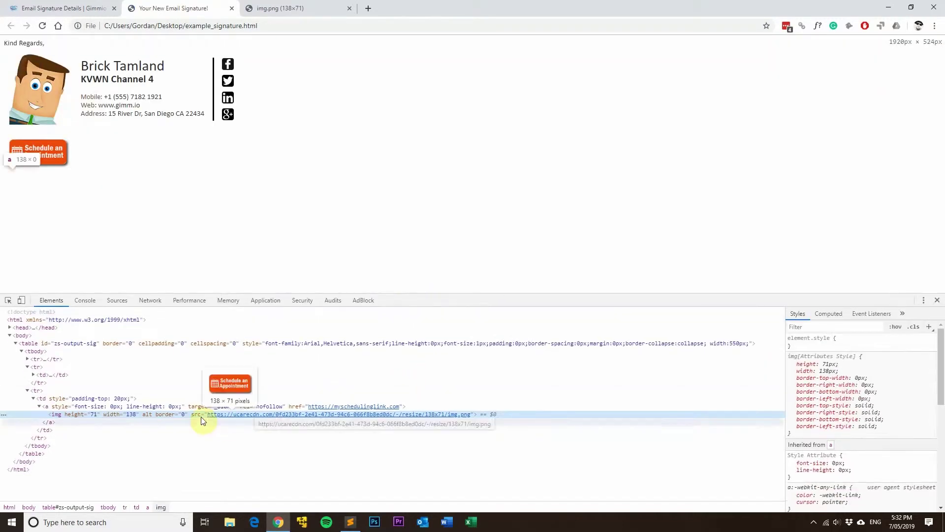
pyautogui.click(40, 391)
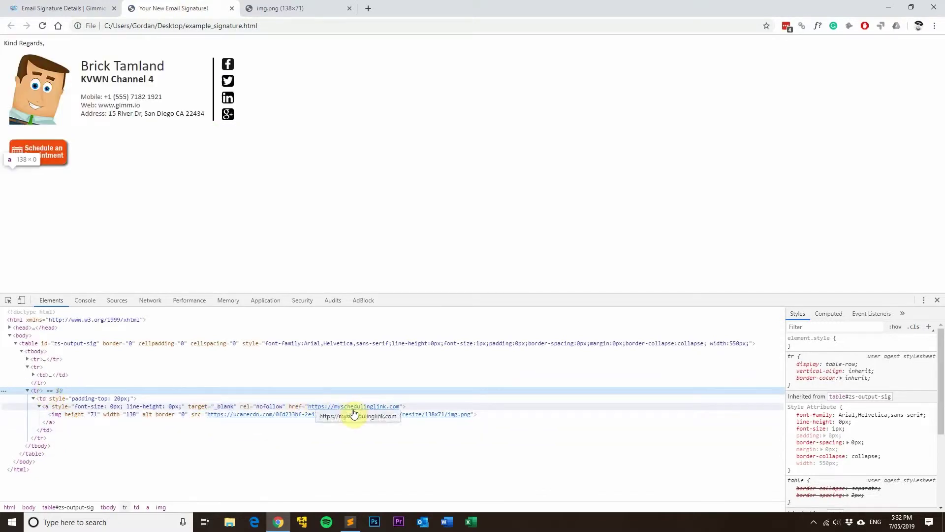
pyautogui.moveTo(338, 413)
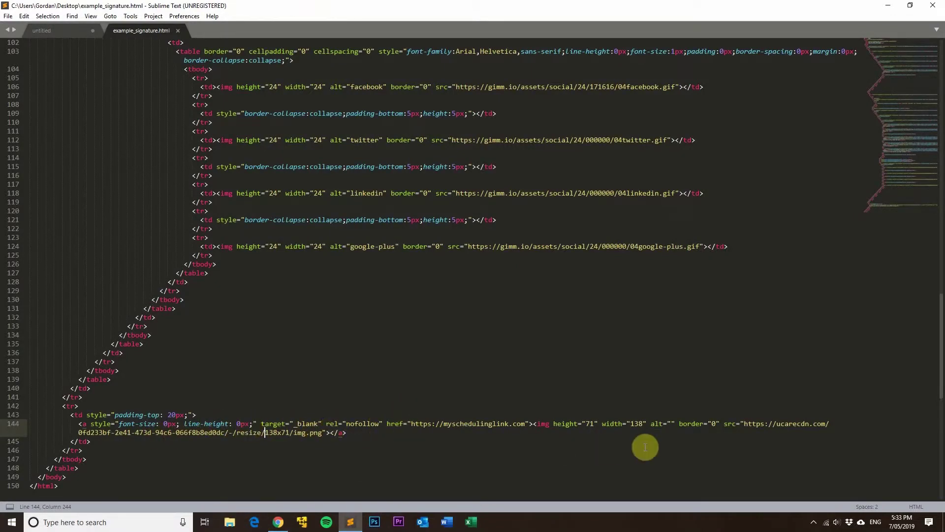
# Step: Review the button image's height and width attributes and its table row on lines 142–146
pyautogui.moveTo(598, 424); pyautogui.dragTo(557, 425)
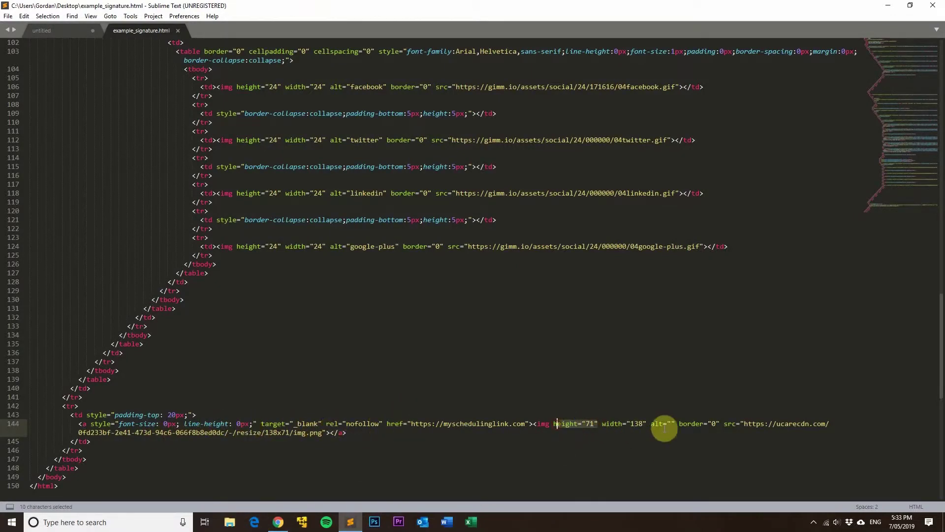
pyautogui.moveTo(643, 424); pyautogui.dragTo(601, 424)
pyautogui.click(631, 424)
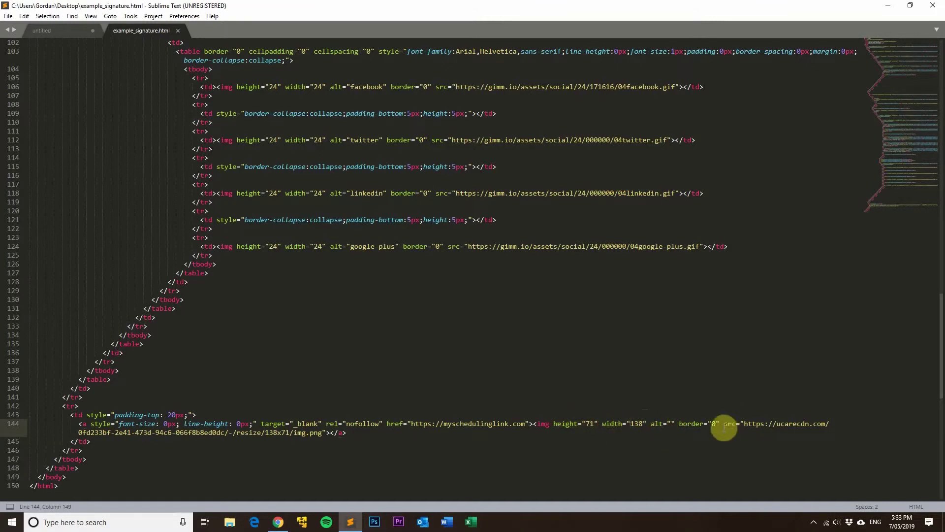
pyautogui.moveTo(279, 524)
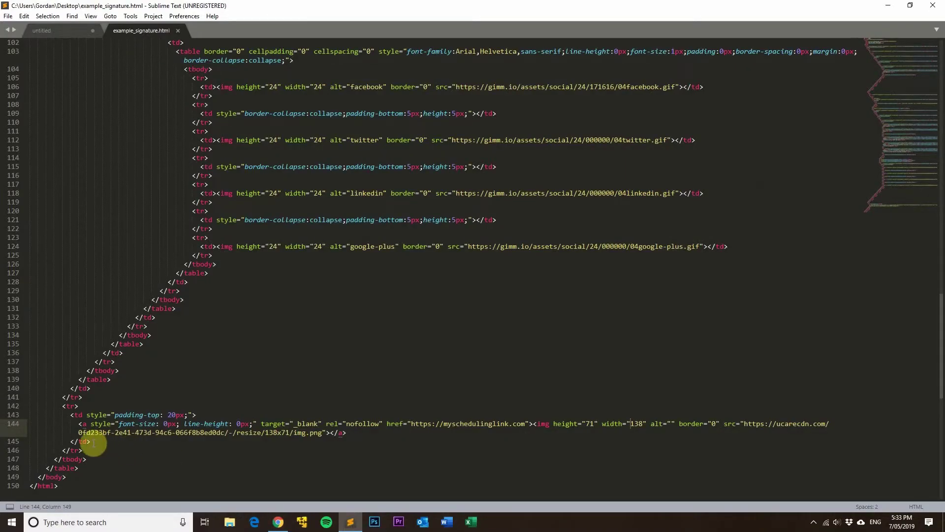
pyautogui.moveTo(83, 451); pyautogui.dragTo(12, 411)
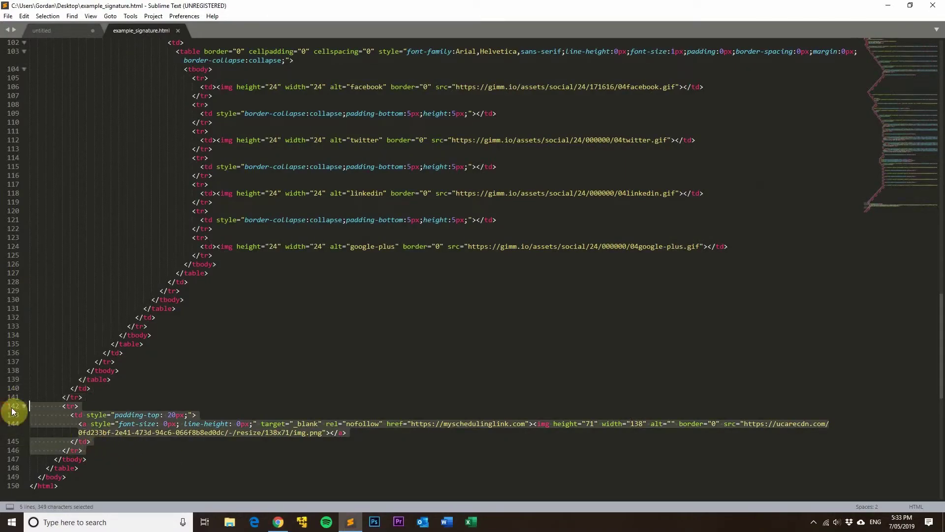
pyautogui.click(144, 407)
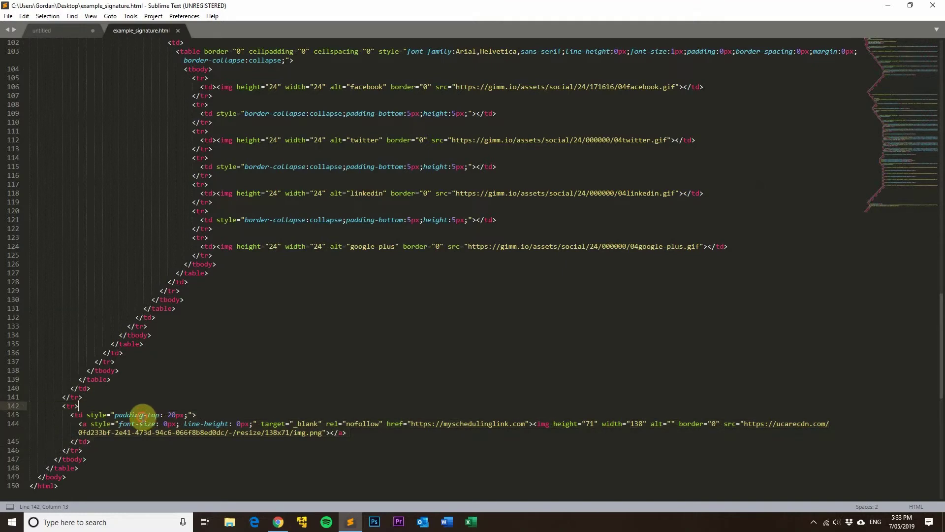
pyautogui.click(142, 414)
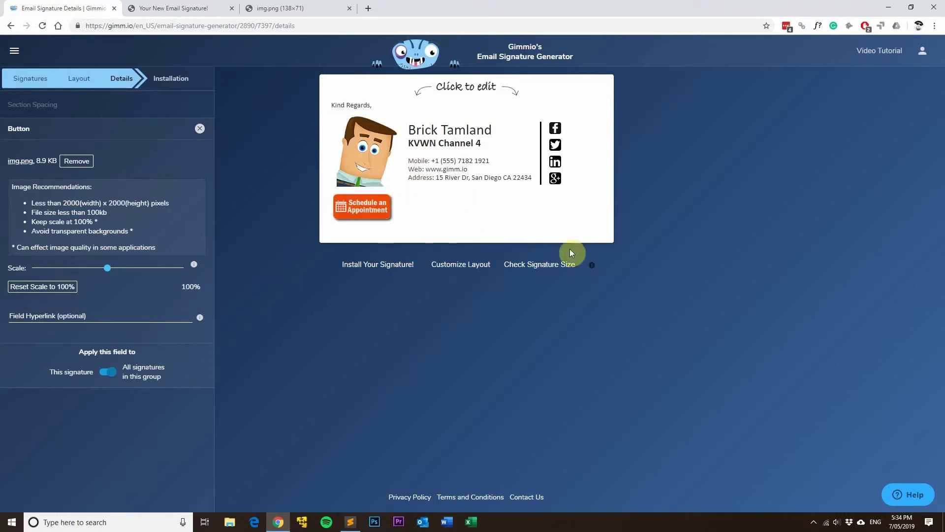
pyautogui.click(326, 203)
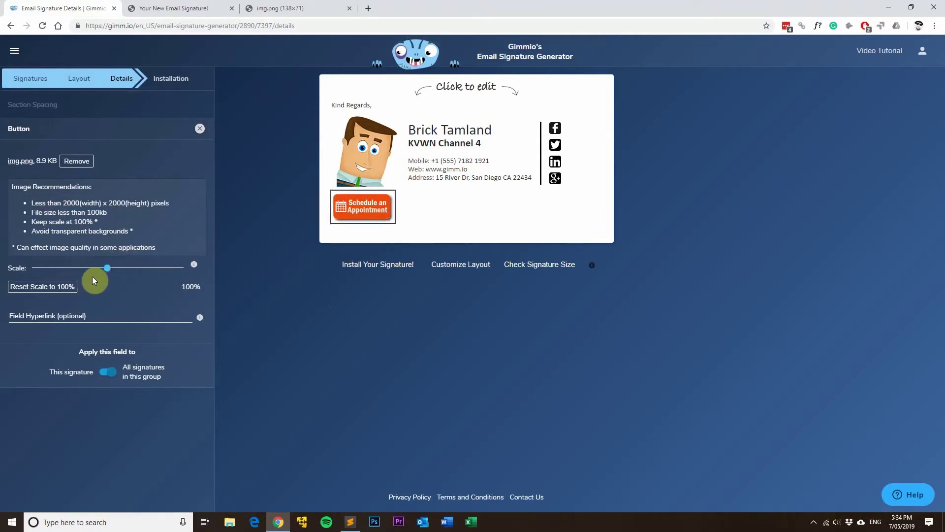
pyautogui.moveTo(105, 269); pyautogui.dragTo(68, 266)
pyautogui.click(69, 286)
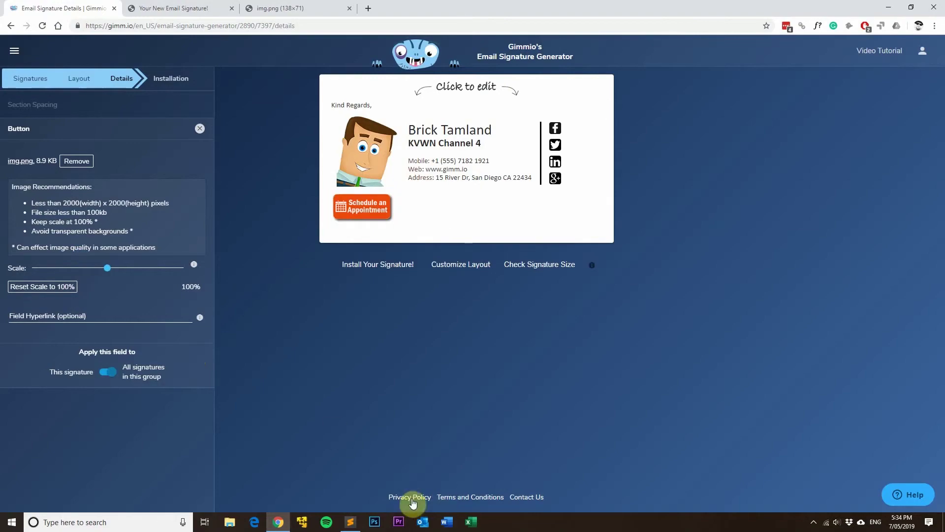
pyautogui.click(350, 523)
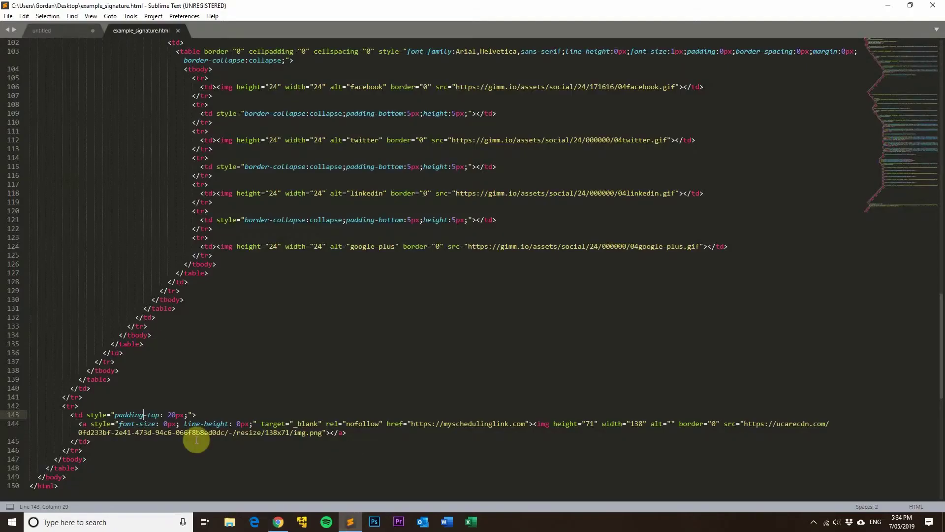
pyautogui.moveTo(94, 451); pyautogui.dragTo(17, 405)
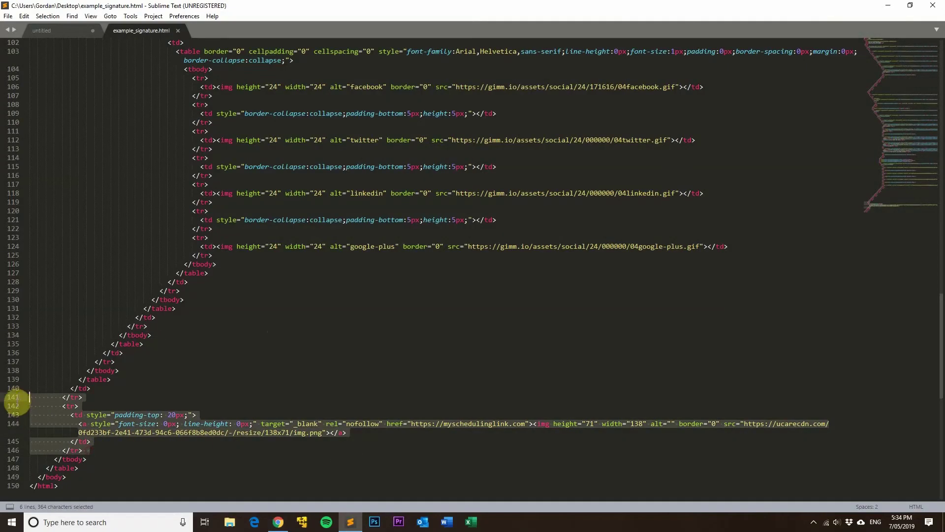
pyautogui.click(96, 451)
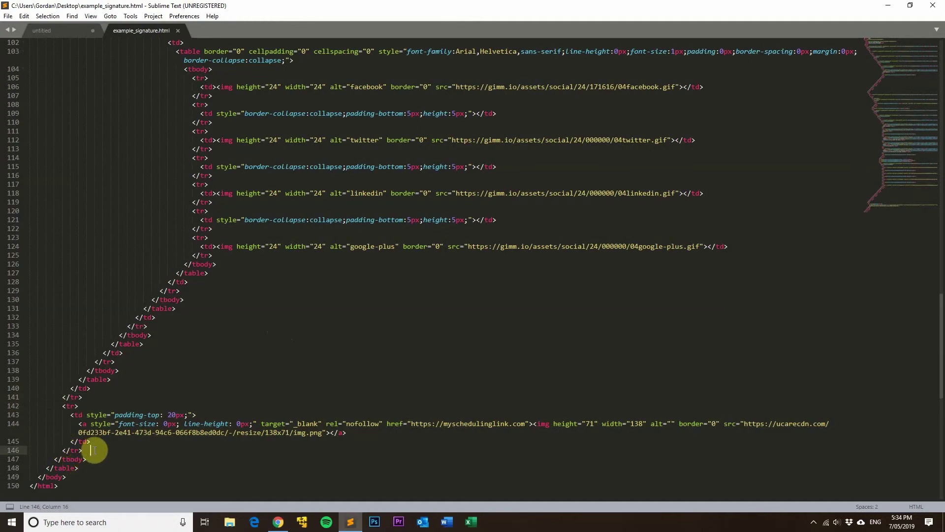
pyautogui.click(105, 407)
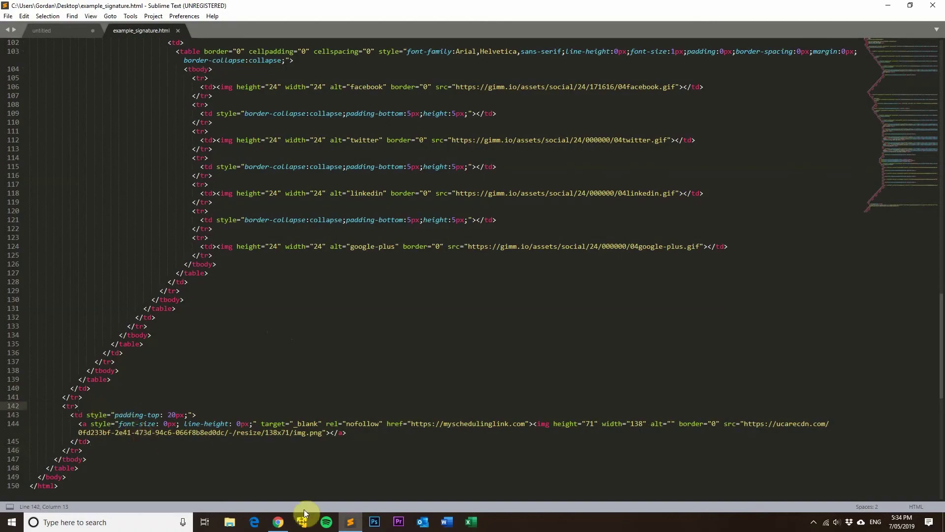
pyautogui.click(278, 521)
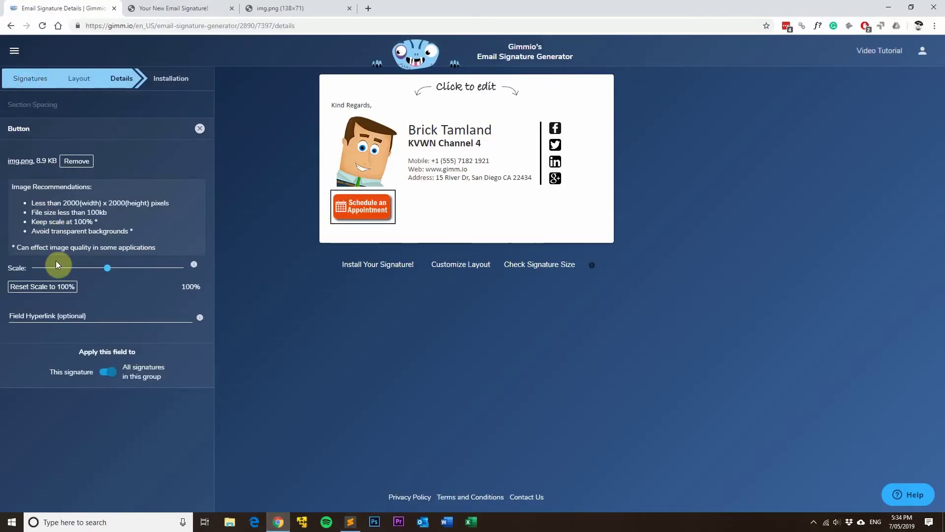
pyautogui.click(351, 522)
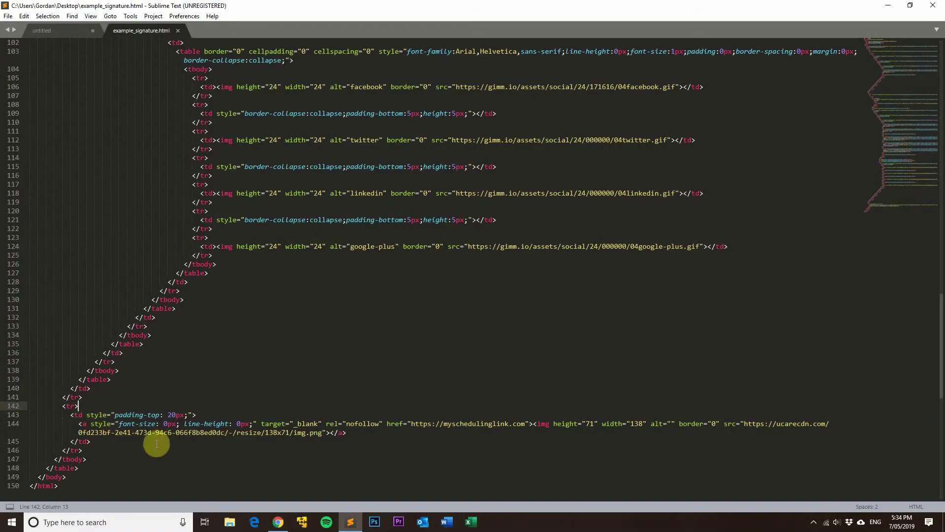
pyautogui.click(102, 450)
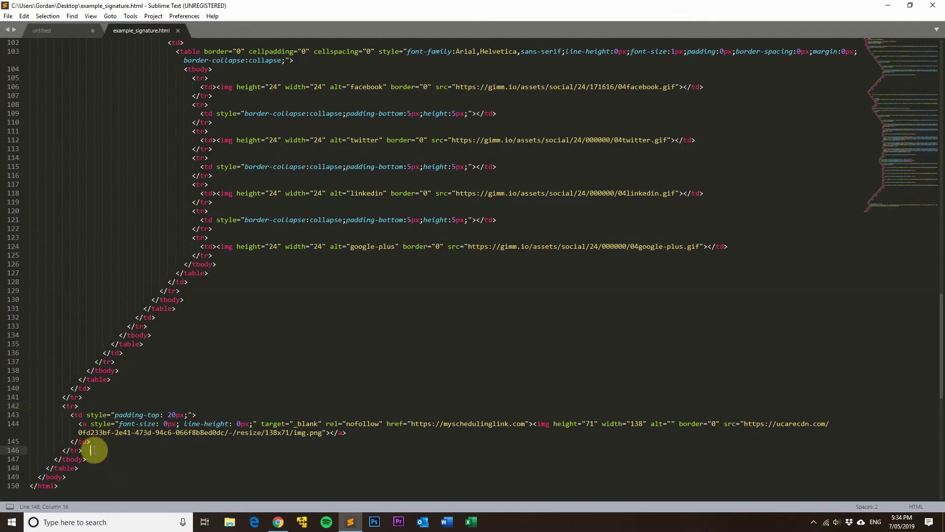
pyautogui.moveTo(93, 450); pyautogui.dragTo(22, 410)
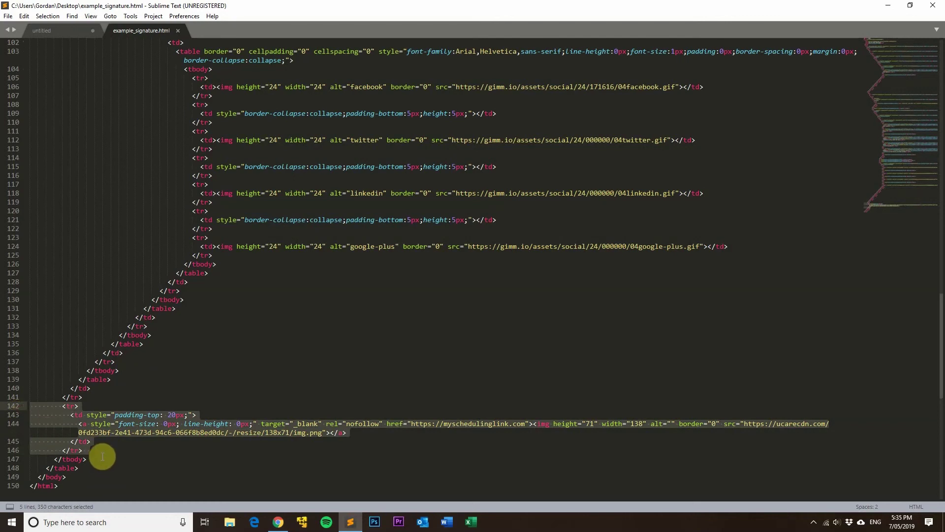
pyautogui.click(110, 432)
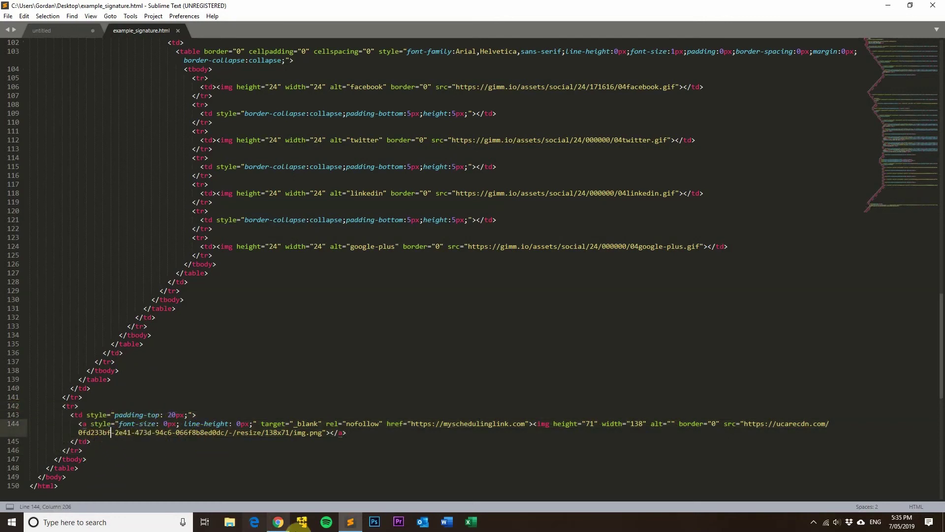
pyautogui.click(285, 525)
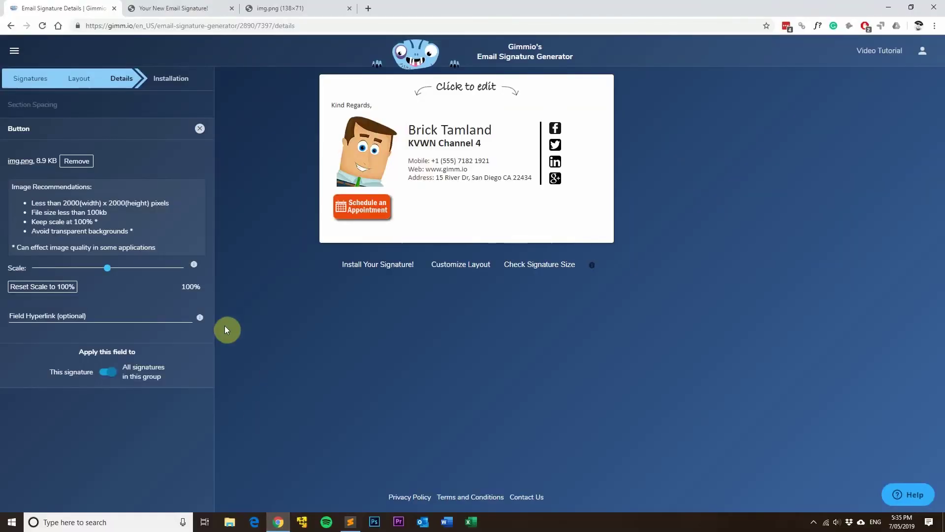